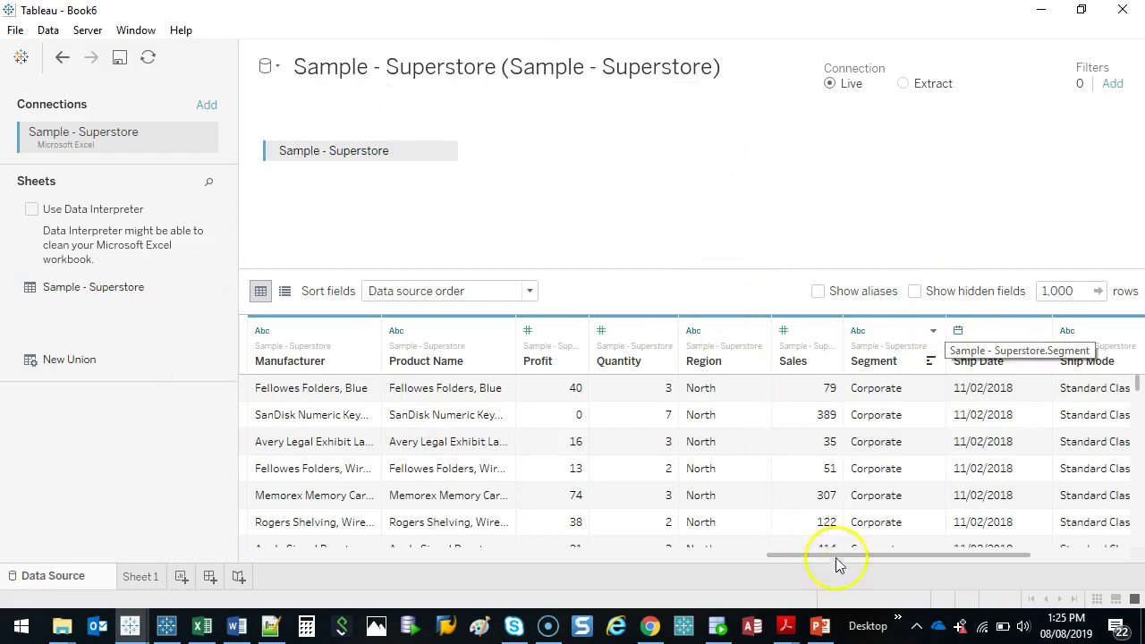
Step: Switch from the Sample - Superstore data source page to the blank Sheet 1 worksheet
drag(856, 551, 256, 573)
click(143, 577)
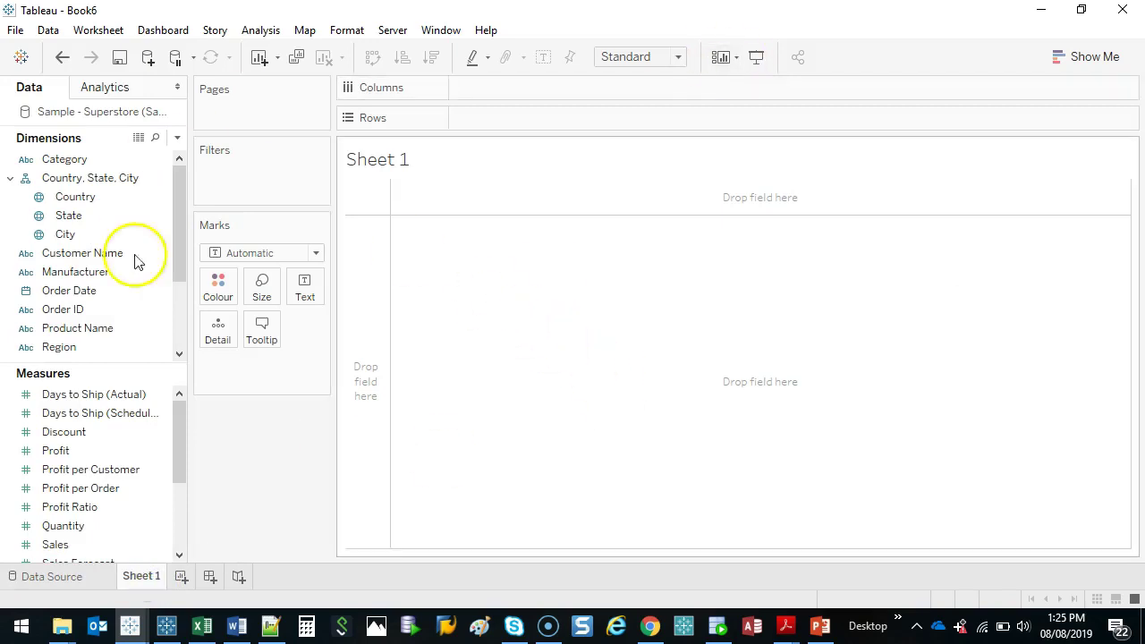
mouse_move(152, 148)
mouse_down()
mouse_move(10, 492)
mouse_move(173, 521)
mouse_move(153, 179)
mouse_up()
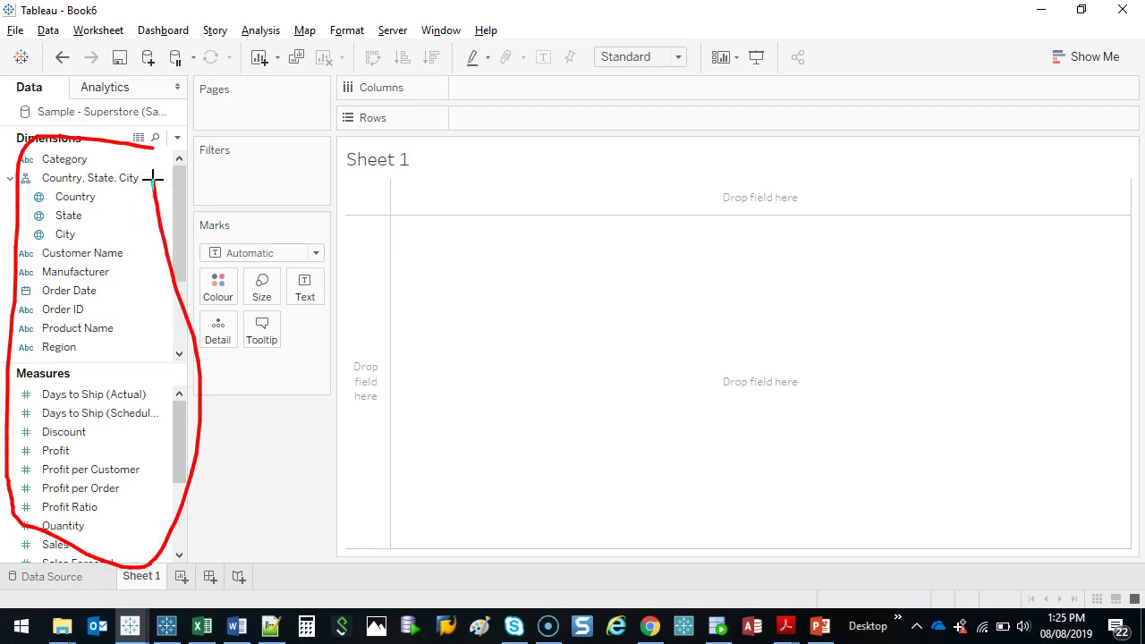
drag(11, 373, 180, 373)
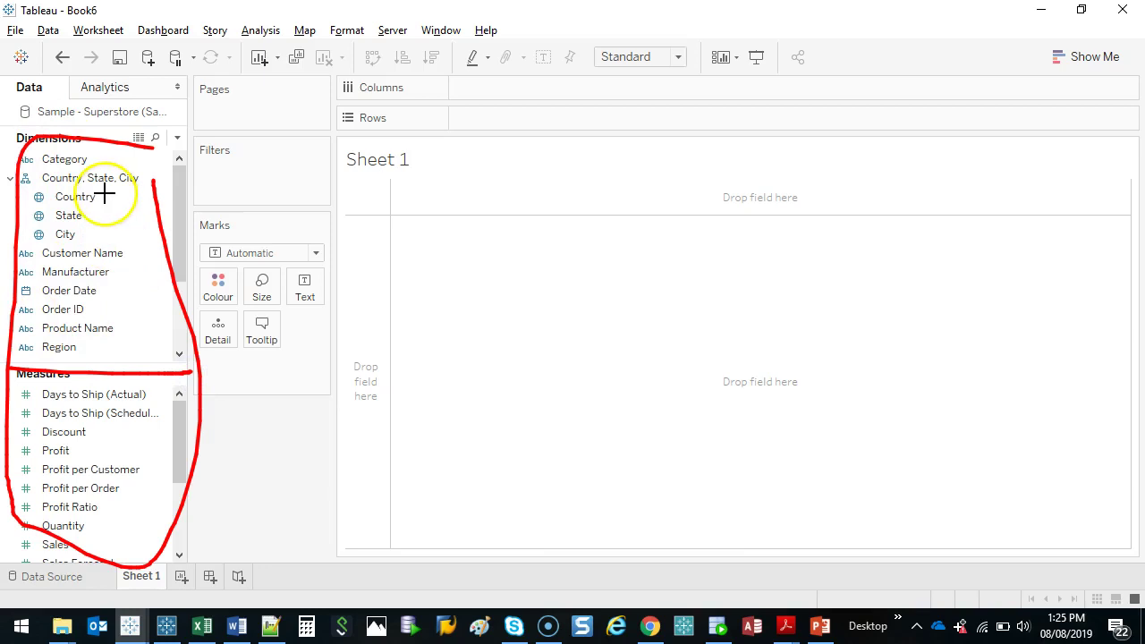
key(e)
mouse_move(85, 123)
mouse_down()
mouse_move(46, 117)
mouse_move(104, 128)
mouse_up()
mouse_move(77, 360)
mouse_down()
mouse_move(30, 384)
mouse_move(82, 373)
mouse_up()
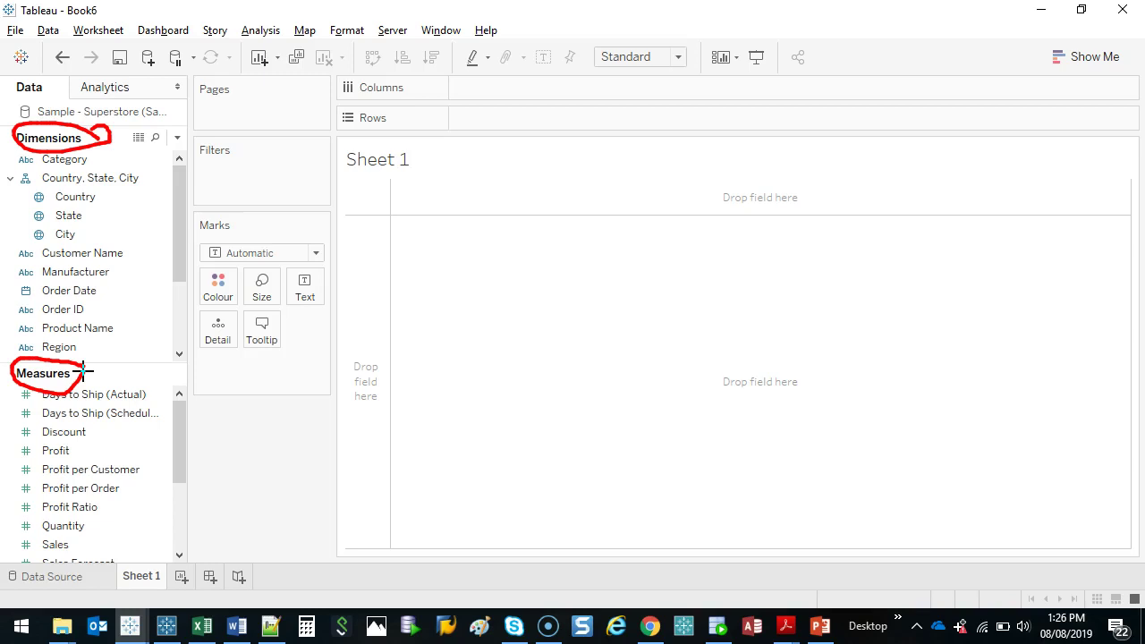
key(Escape)
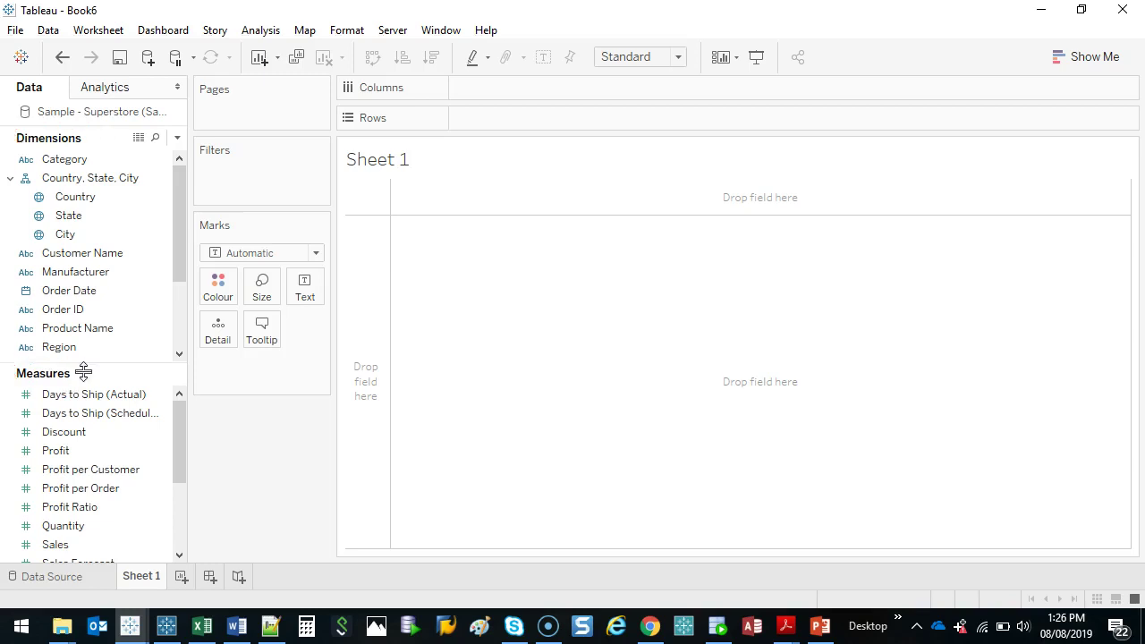
click(67, 315)
drag(67, 315, 100, 439)
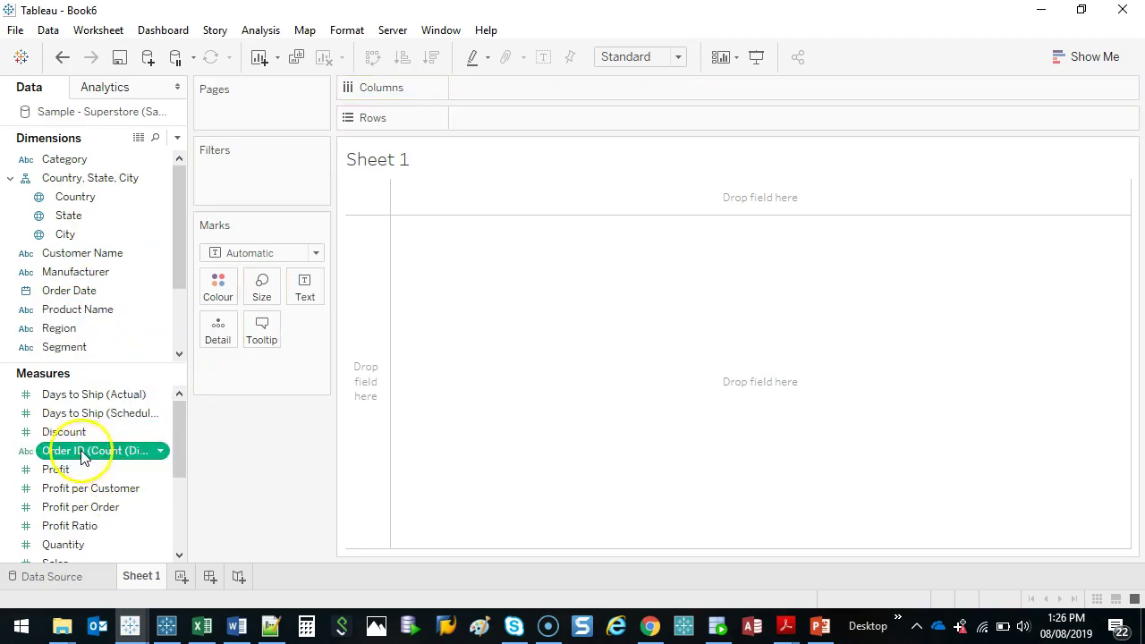
click(63, 58)
click(54, 309)
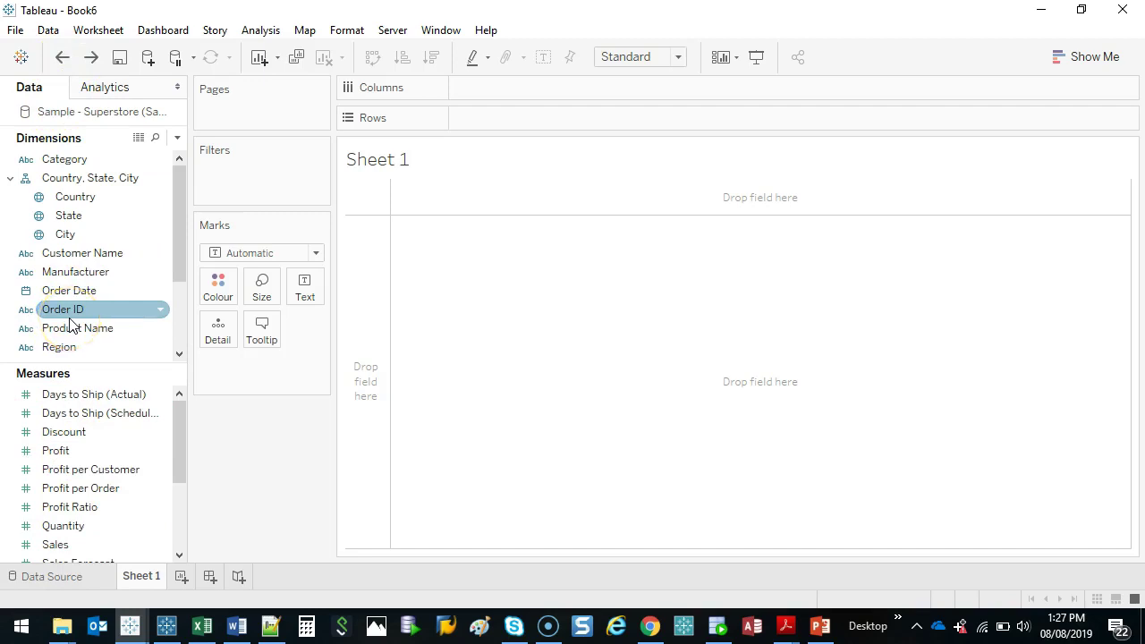
right_click(64, 317)
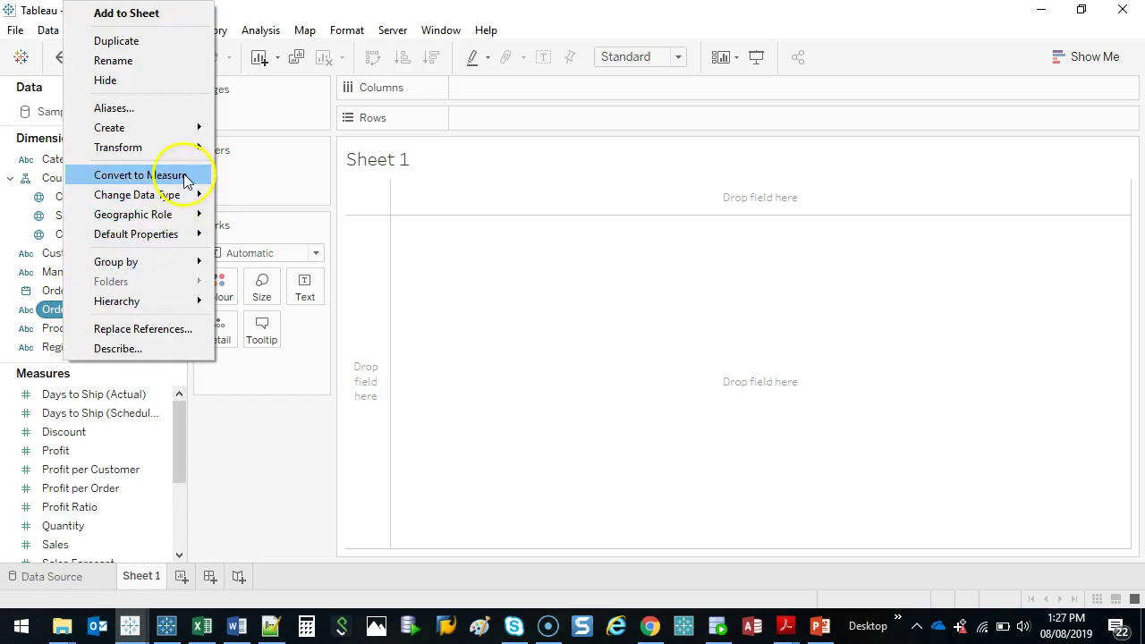
right_click(94, 452)
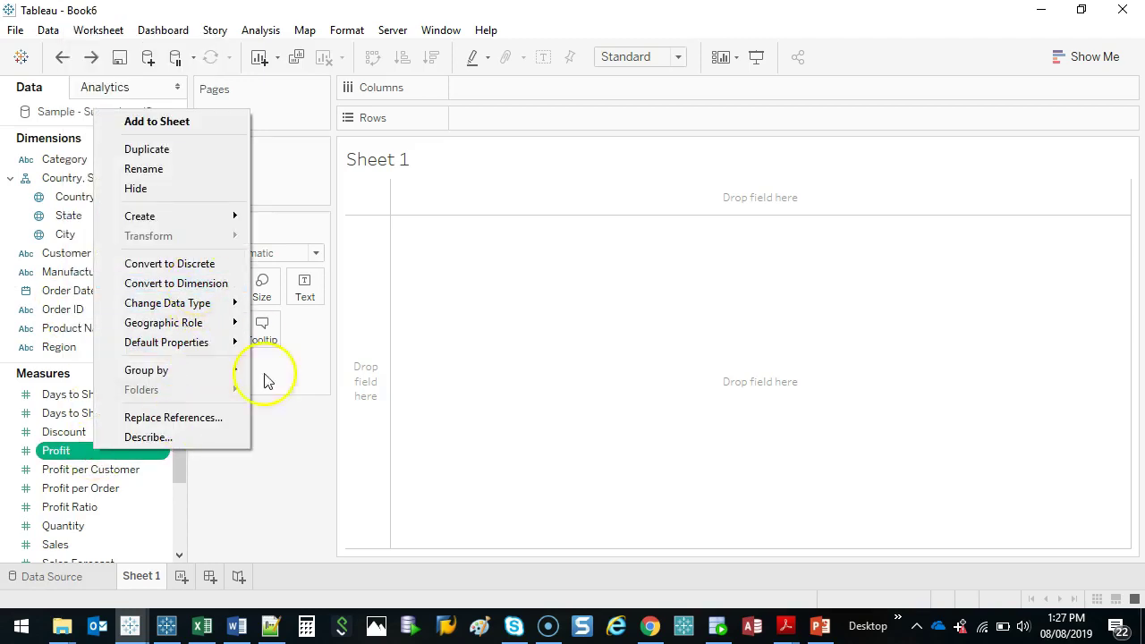
click(306, 524)
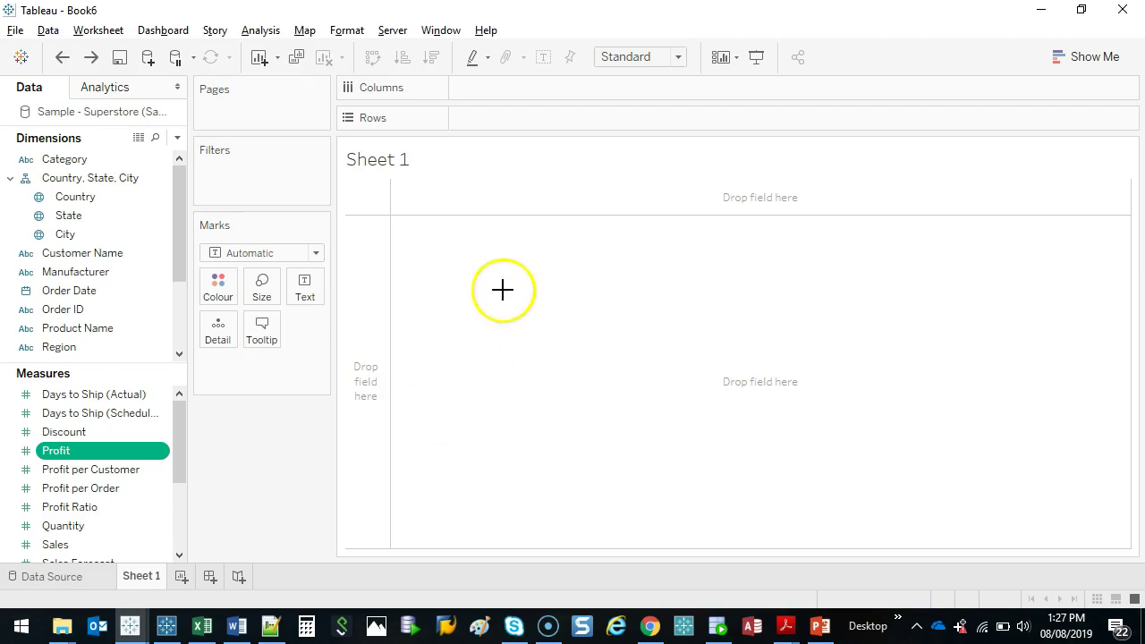
mouse_move(488, 244)
mouse_down()
mouse_move(493, 395)
mouse_move(511, 457)
mouse_move(892, 475)
mouse_up()
mouse_move(534, 398)
mouse_down()
mouse_move(546, 464)
mouse_move(598, 473)
mouse_up()
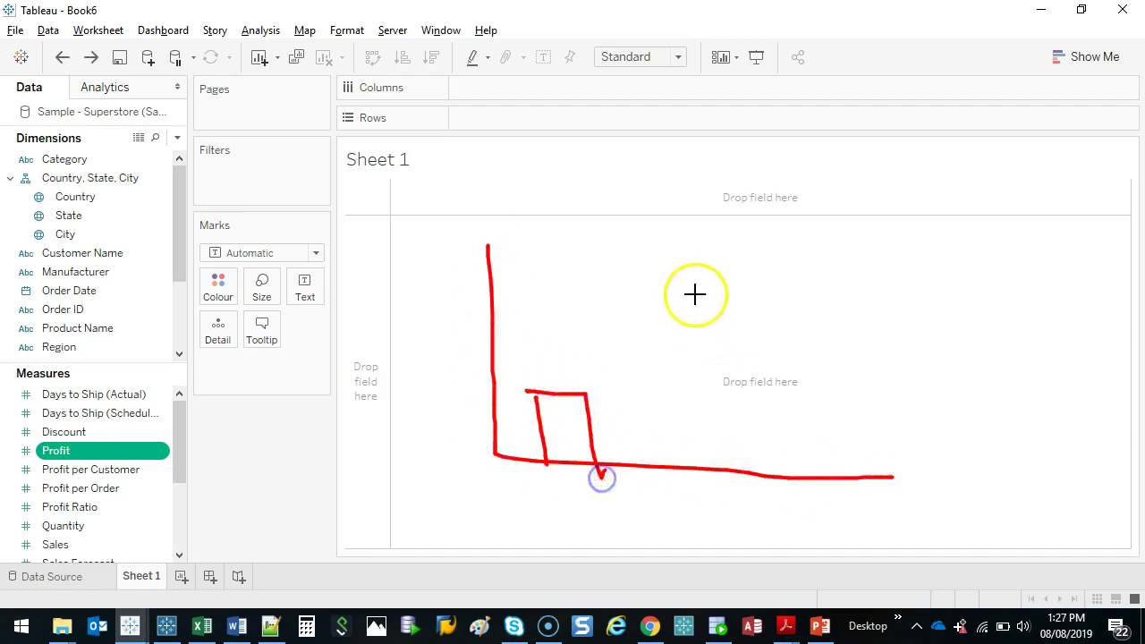
mouse_move(690, 297)
mouse_down()
mouse_move(705, 473)
mouse_move(737, 291)
mouse_move(767, 483)
mouse_up()
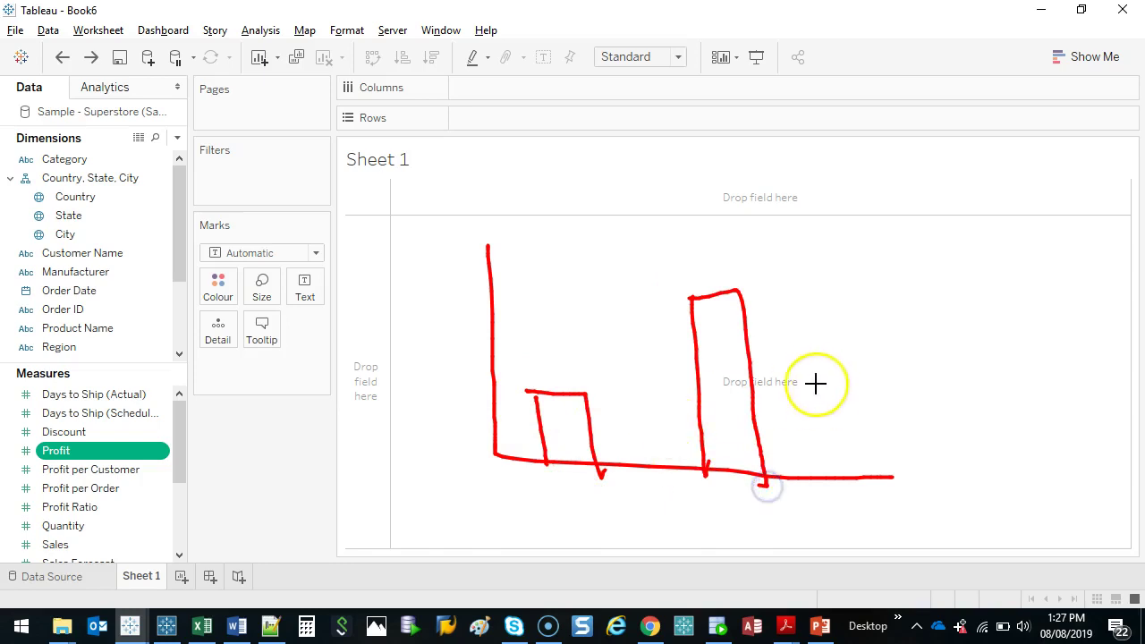
mouse_move(811, 367)
mouse_down()
mouse_move(818, 470)
mouse_move(834, 368)
mouse_move(864, 500)
mouse_up()
mouse_move(634, 401)
mouse_down()
mouse_move(644, 460)
mouse_move(672, 466)
mouse_up()
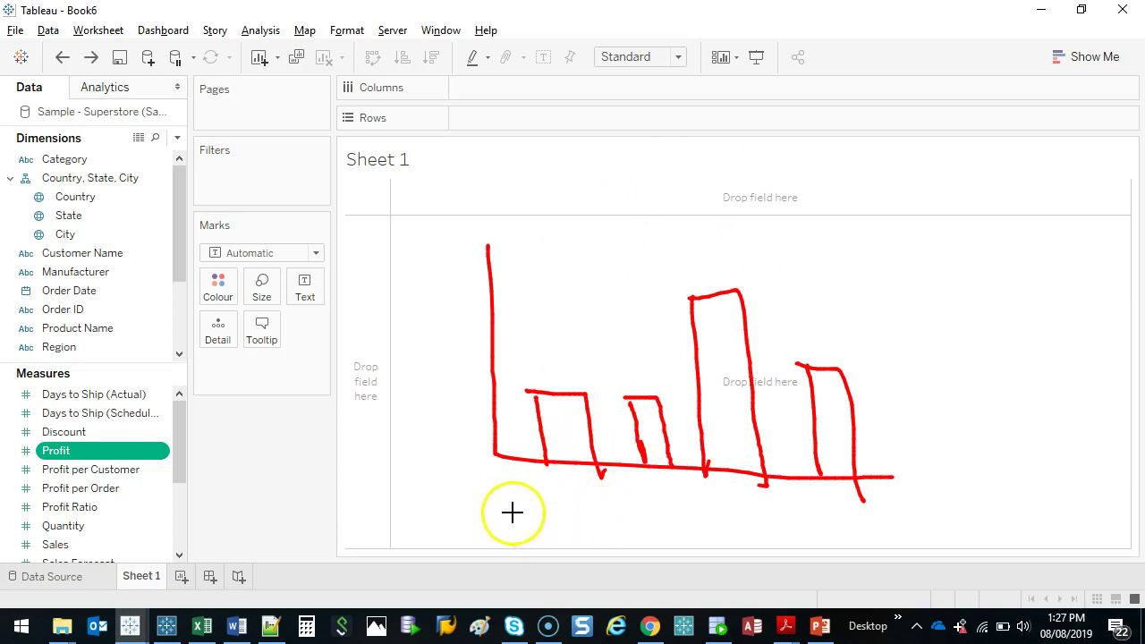
mouse_move(512, 512)
mouse_down()
mouse_move(895, 525)
mouse_move(857, 540)
mouse_up()
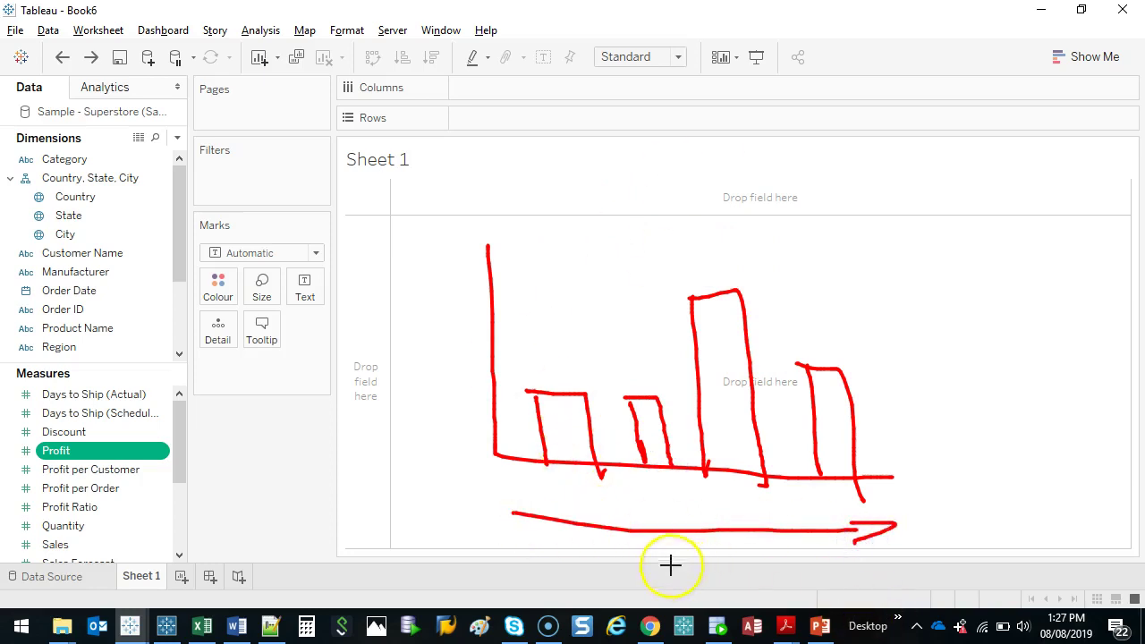
drag(574, 457, 577, 477)
drag(671, 461, 665, 481)
drag(739, 467, 739, 483)
drag(832, 469, 838, 493)
drag(641, 447, 638, 472)
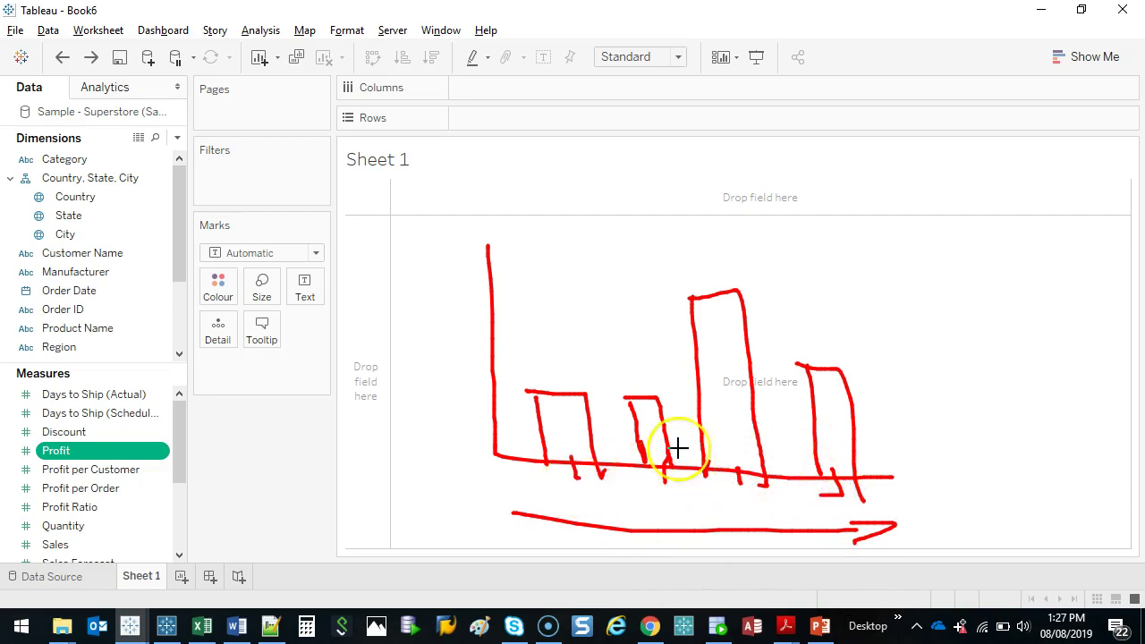
drag(466, 401, 512, 401)
mouse_move(438, 447)
mouse_down()
mouse_move(394, 205)
mouse_move(423, 222)
mouse_up()
drag(480, 352, 519, 347)
drag(474, 310, 511, 306)
drag(469, 266, 510, 266)
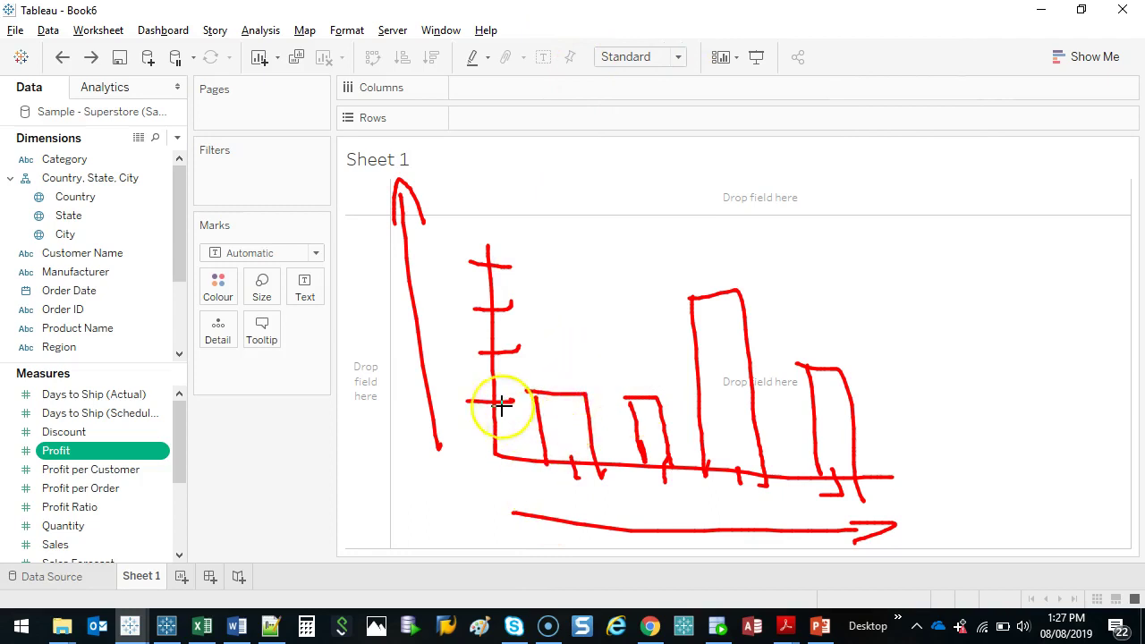
click(561, 394)
click(641, 396)
click(723, 298)
click(832, 371)
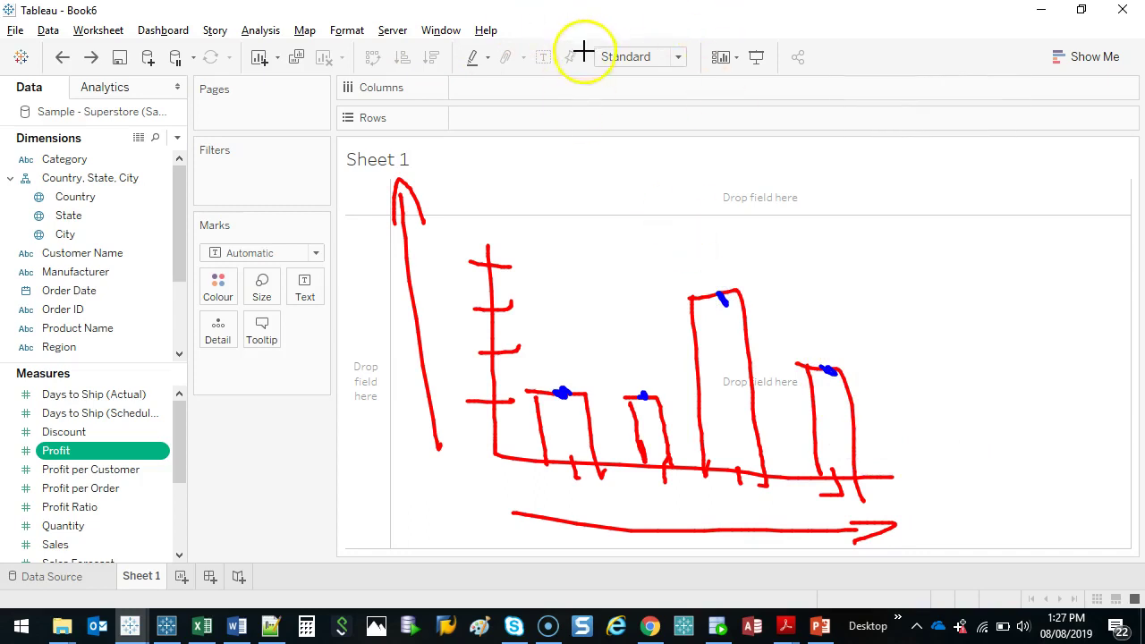
key(Escape)
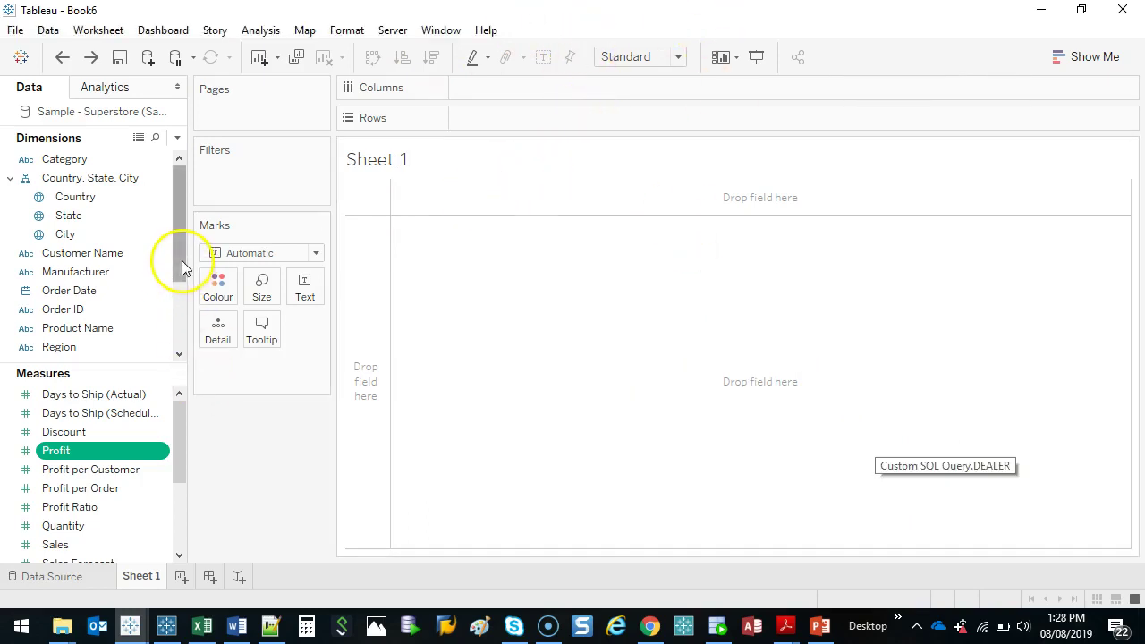
Step: Add the Category dimension to the Rows shelf
click(81, 163)
drag(176, 198, 181, 150)
click(92, 253)
click(94, 274)
click(70, 163)
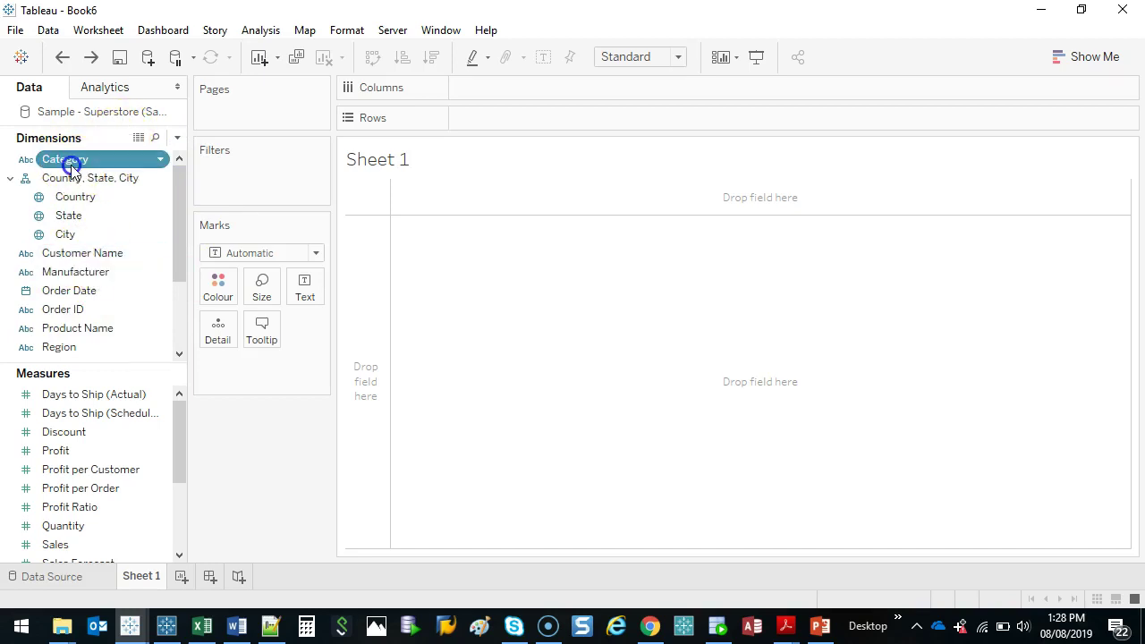
mouse_move(78, 164)
mouse_down()
mouse_move(90, 164)
mouse_move(75, 165)
mouse_up()
double_click(75, 164)
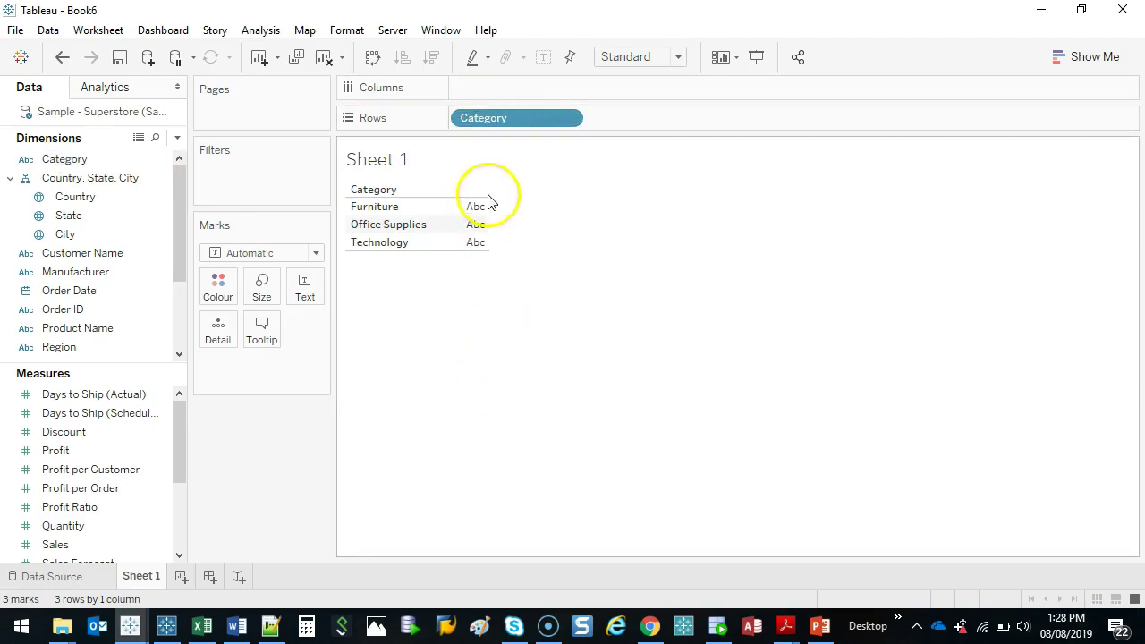
Step: Remove Category from Rows and place it on Columns as Furniture, Office Supplies, Technology headers
click(537, 121)
drag(536, 121, 174, 187)
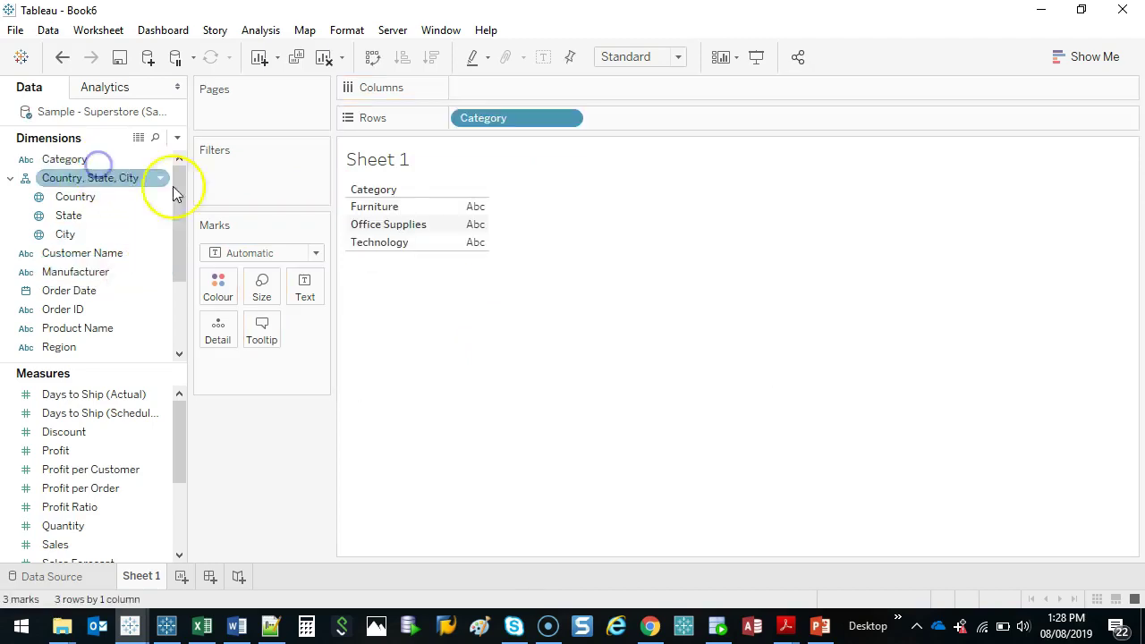
click(567, 119)
click(608, 416)
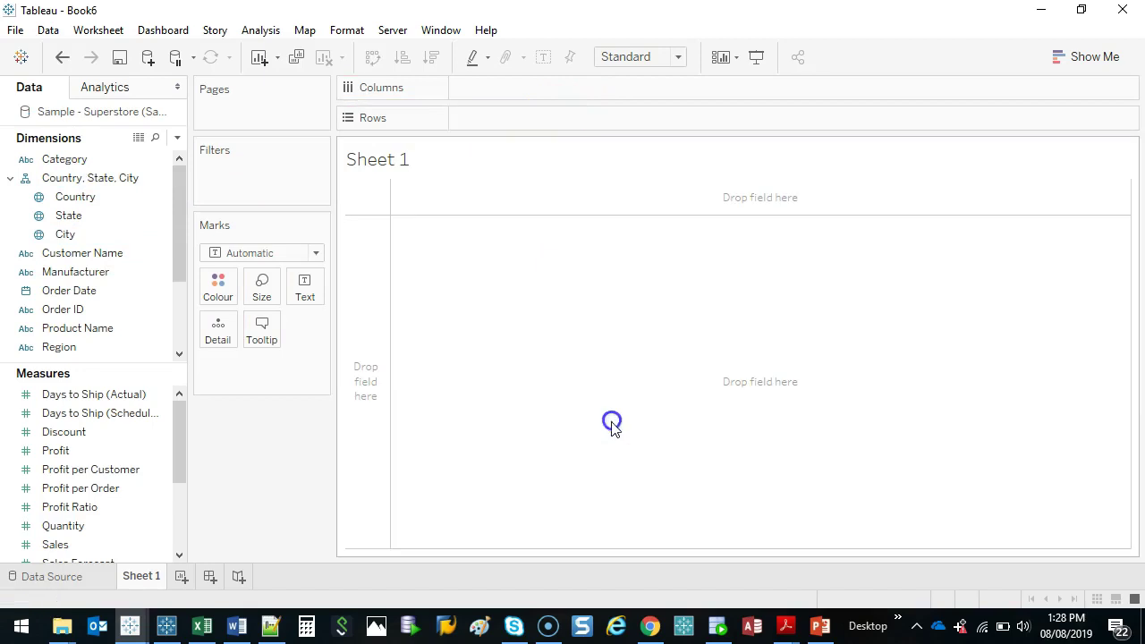
drag(87, 159, 470, 200)
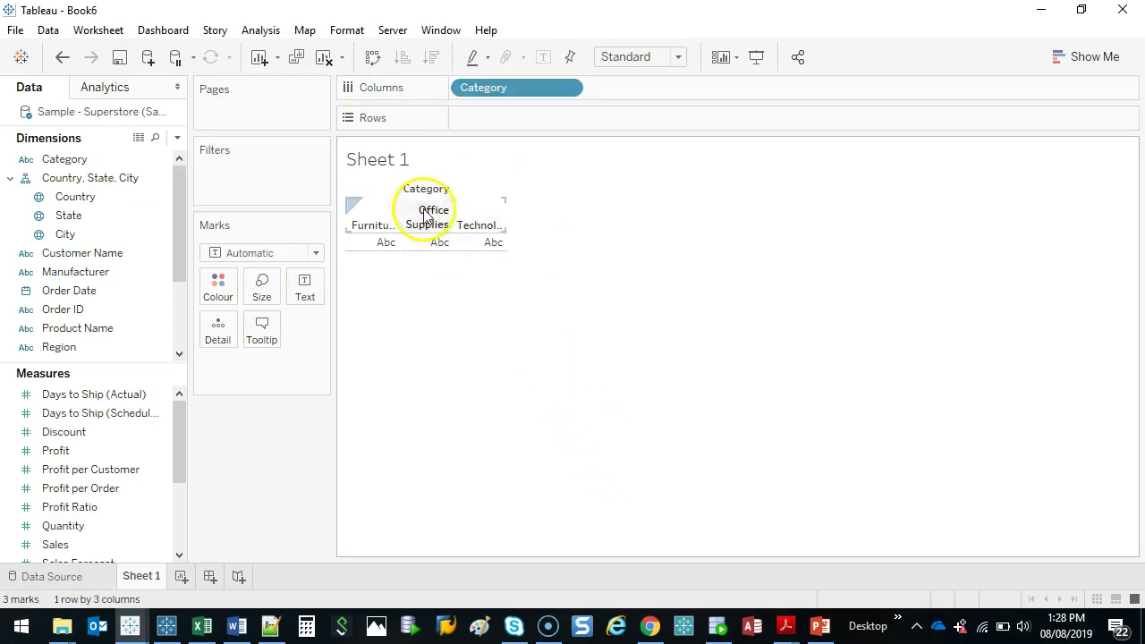
drag(501, 88, 351, 248)
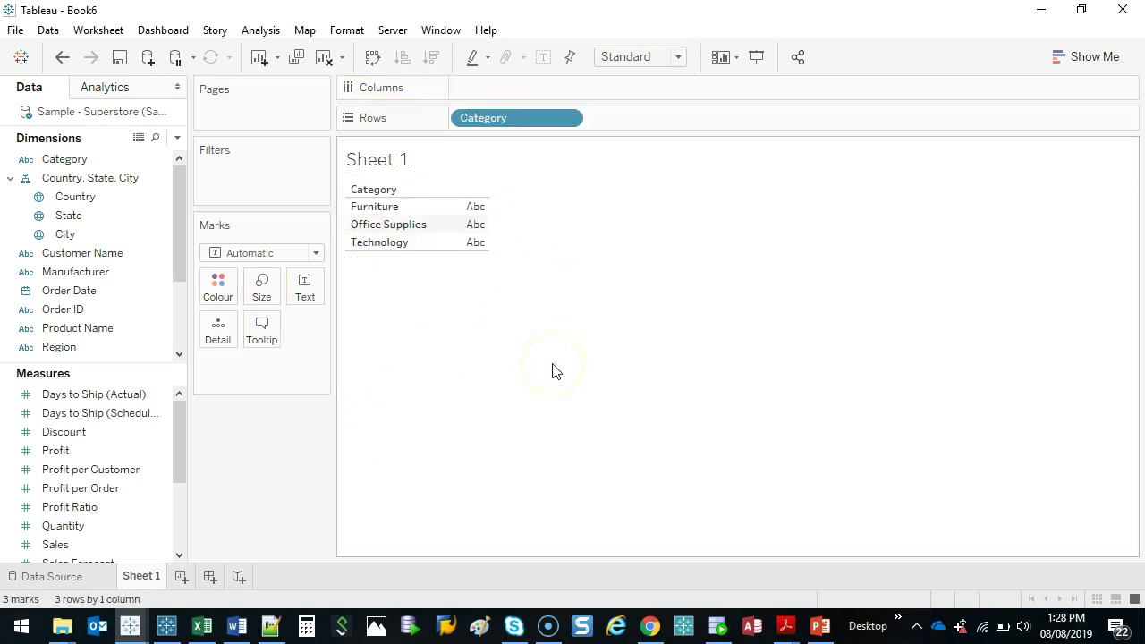
drag(494, 116, 512, 90)
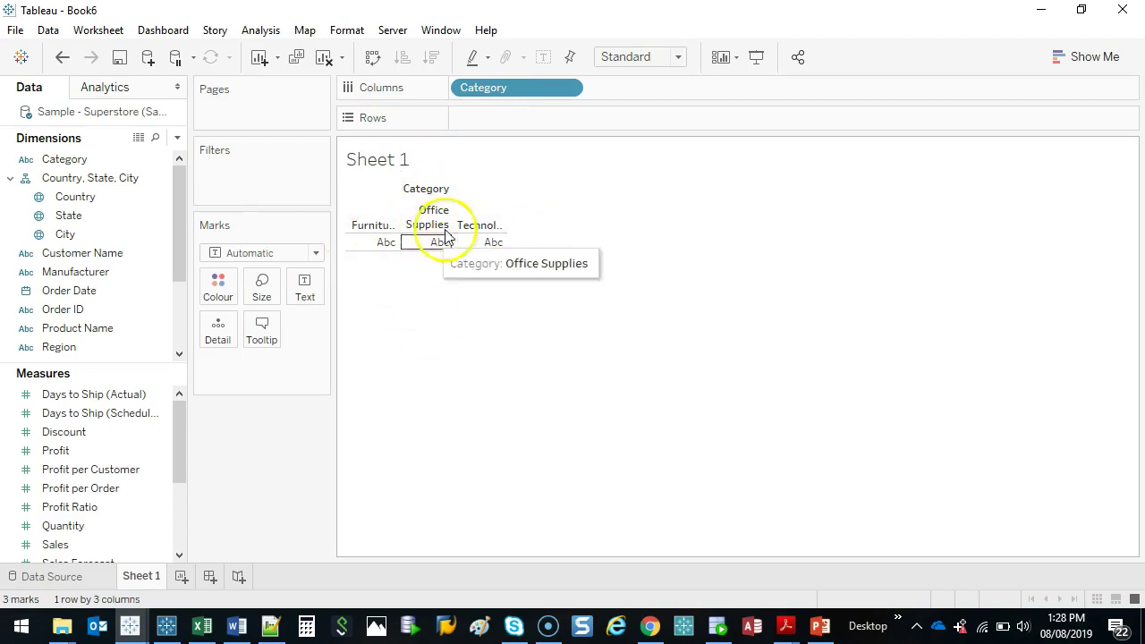
drag(178, 436, 175, 469)
click(77, 451)
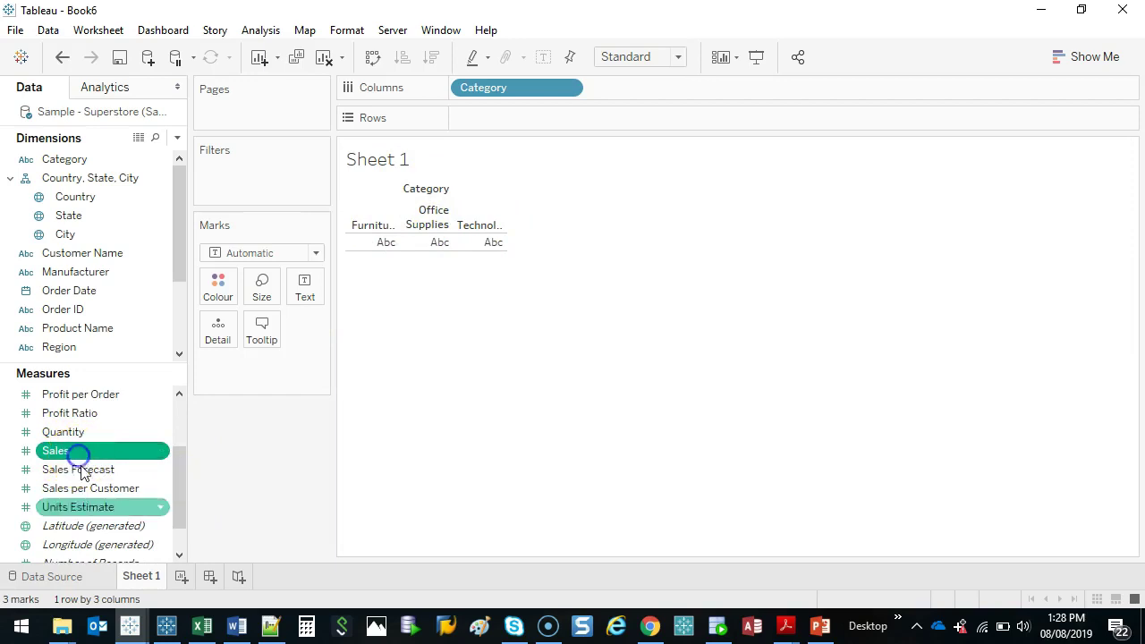
drag(70, 451, 534, 115)
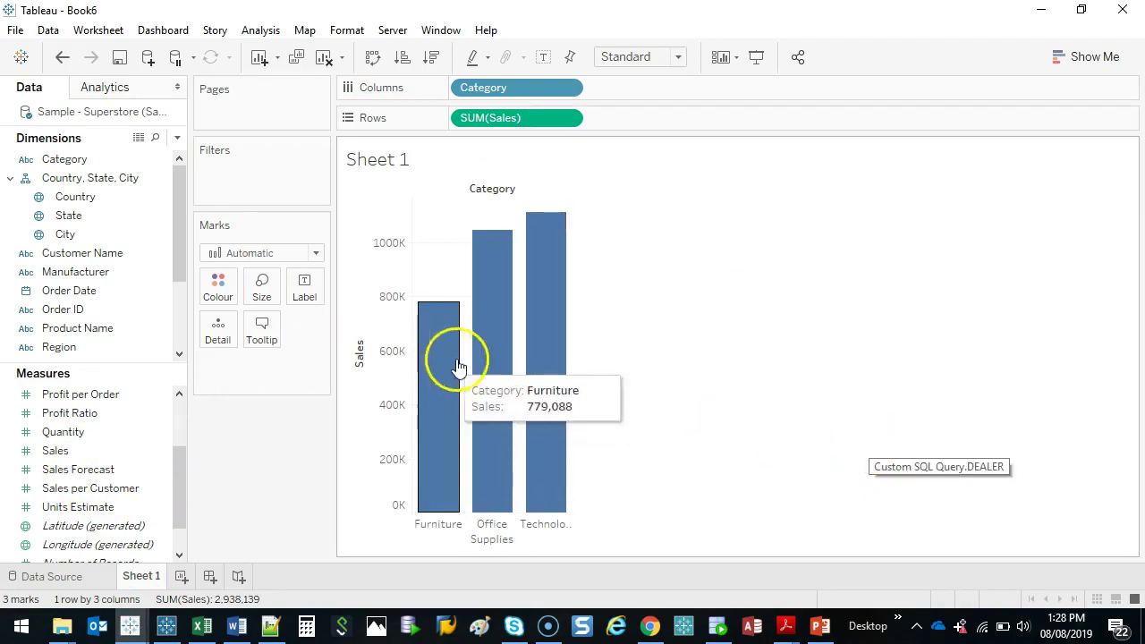
mouse_move(539, 353)
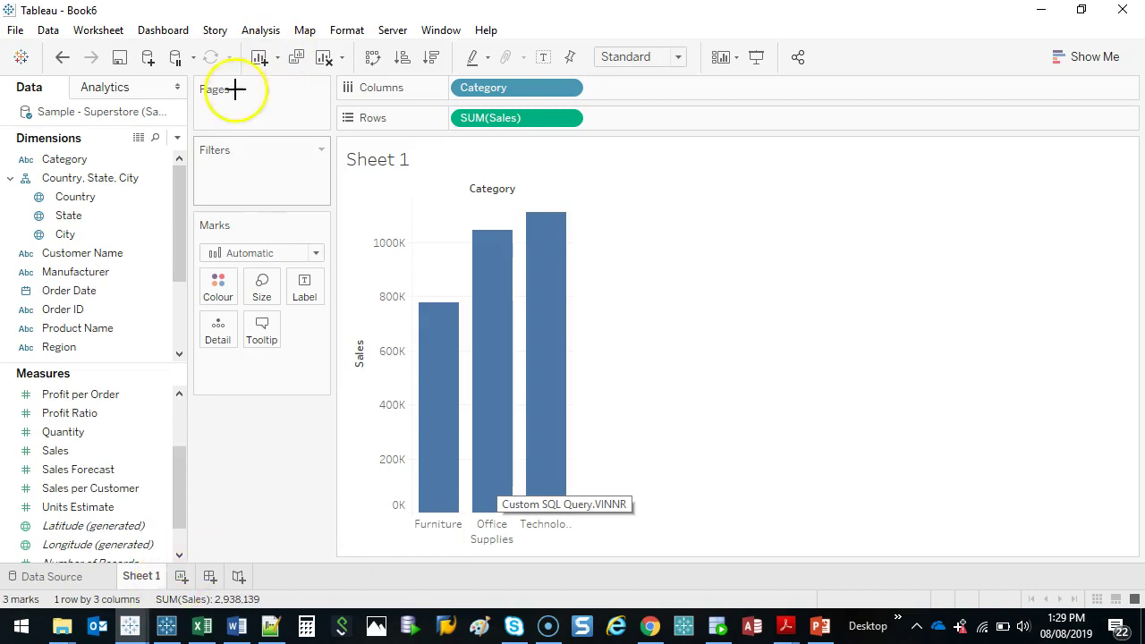
Step: Add a new blank worksheet, Sheet 2, to the workbook
drag(277, 47, 251, 40)
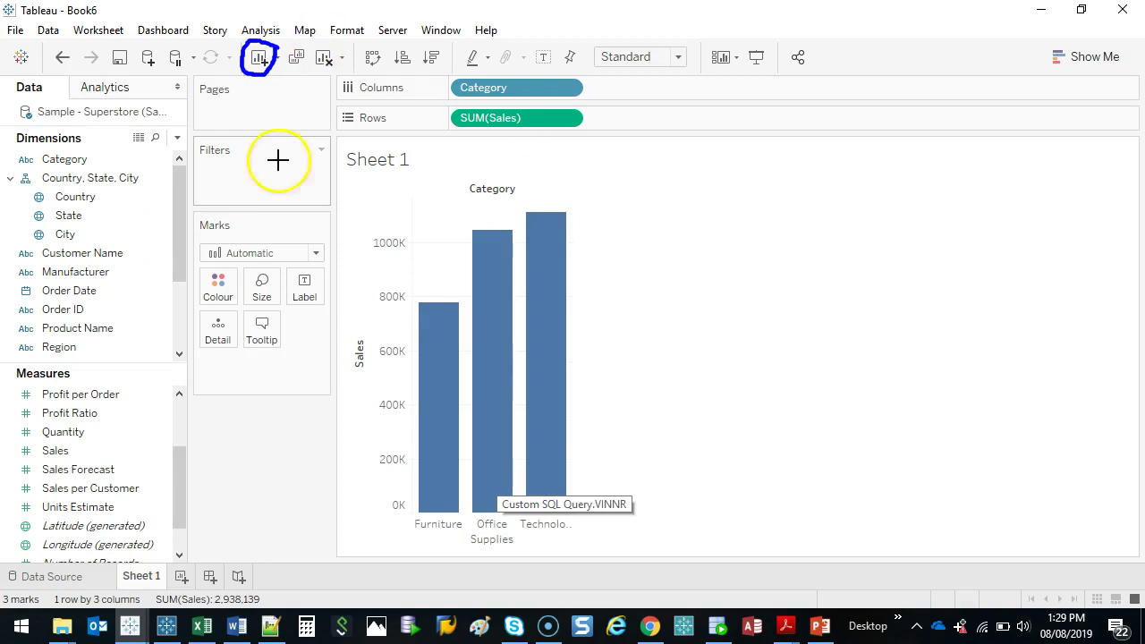
drag(250, 91, 242, 492)
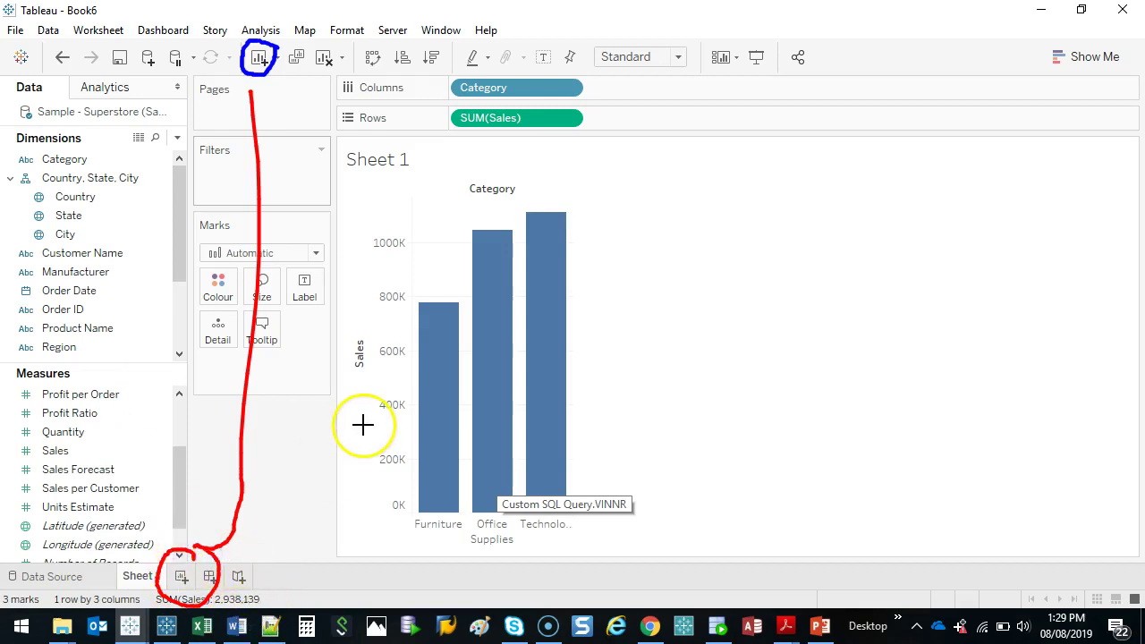
key(Escape)
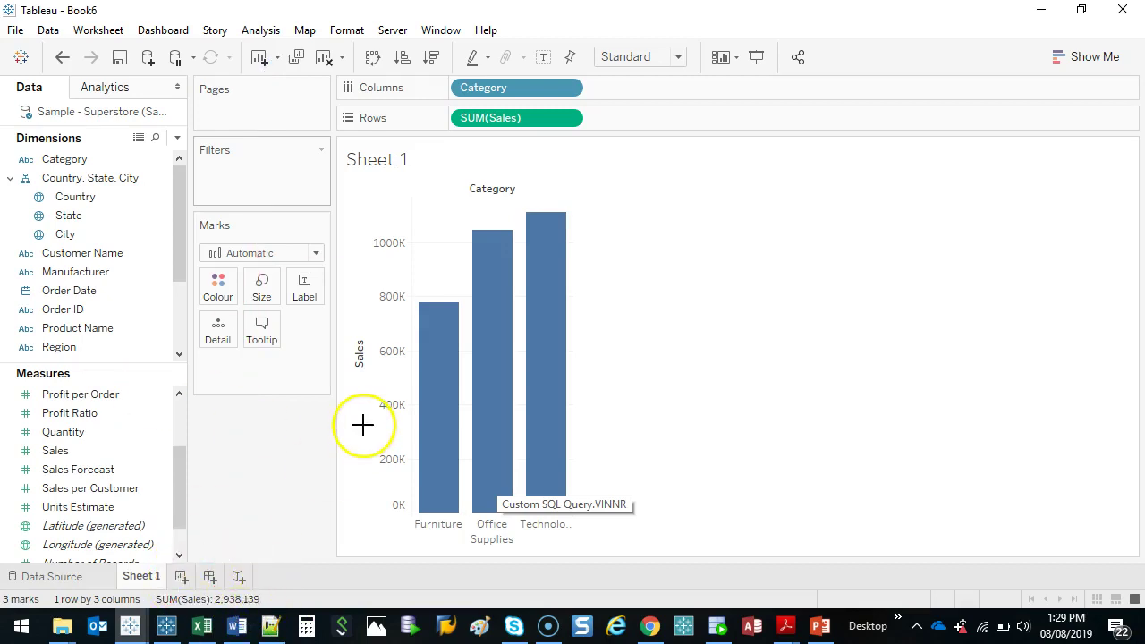
click(182, 579)
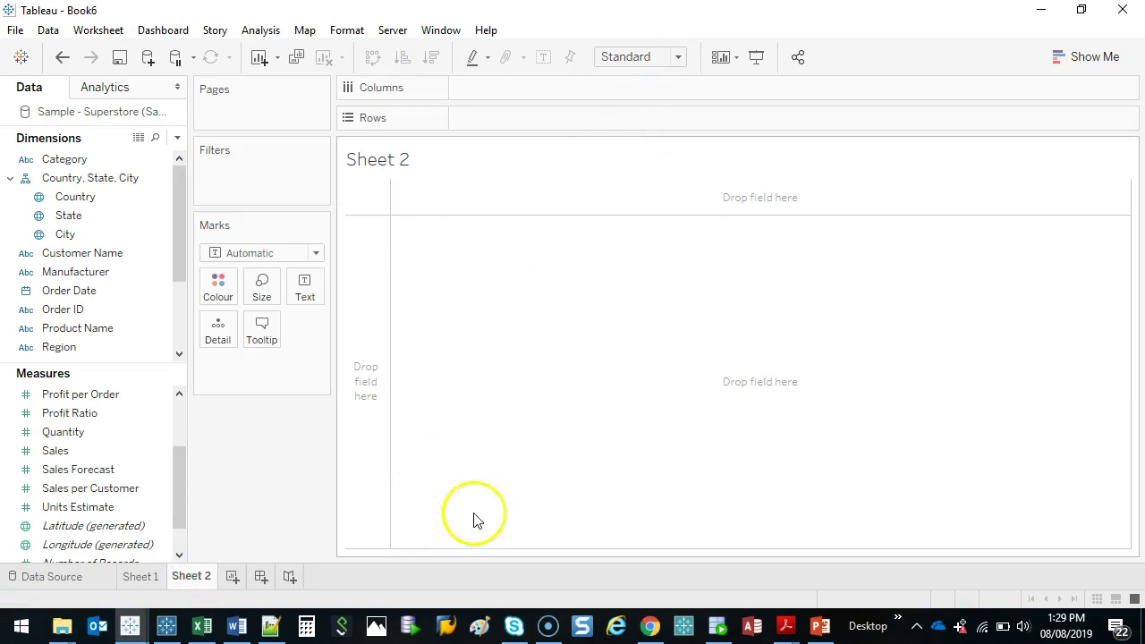
Step: Compare Sheet 1's sales-by-category chart with the blank Sheet 2, ending on Sheet 2
click(141, 577)
click(193, 577)
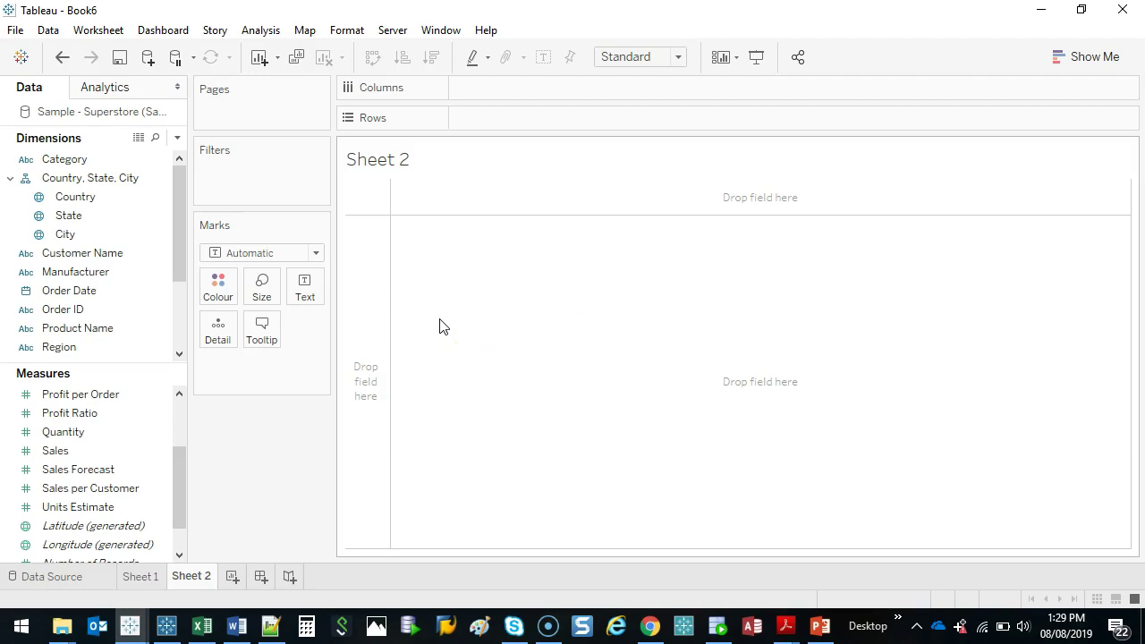
click(140, 577)
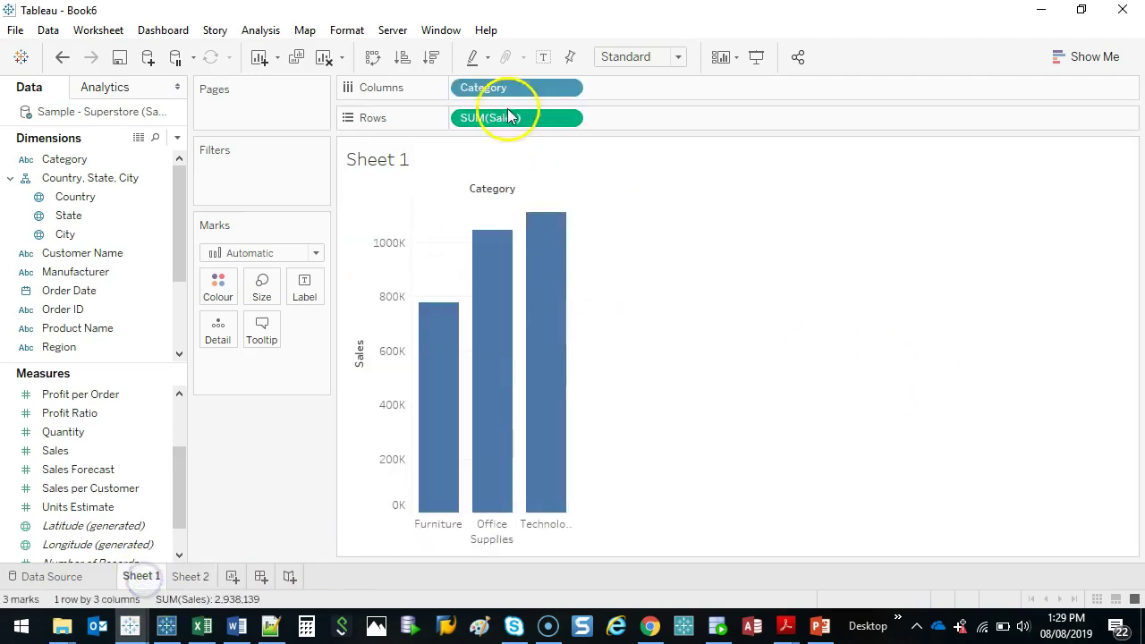
click(190, 577)
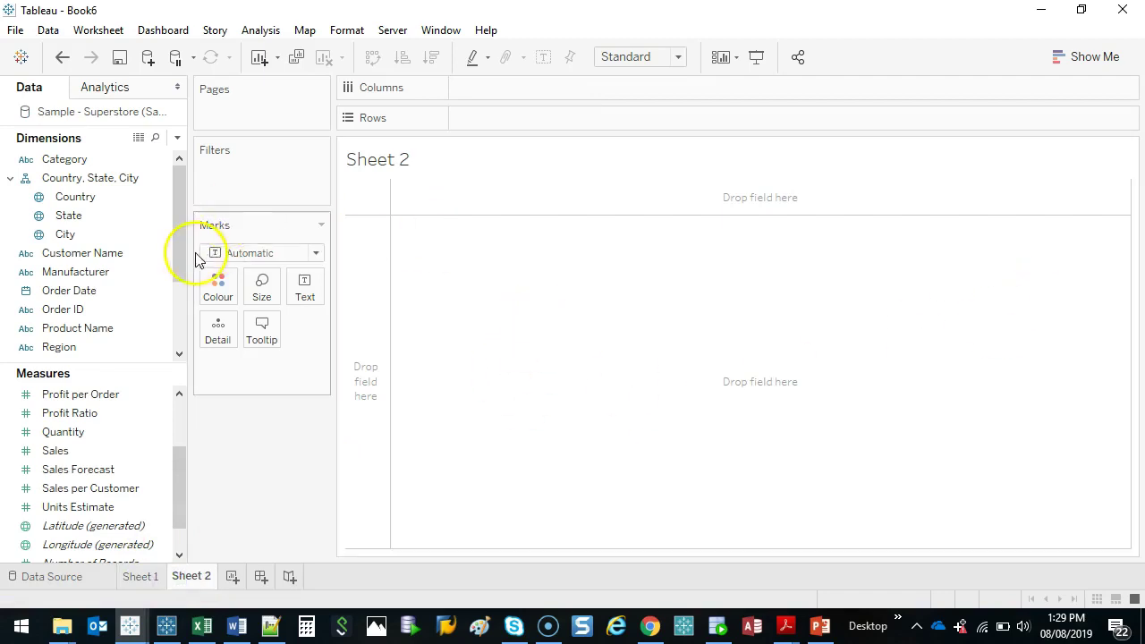
click(103, 158)
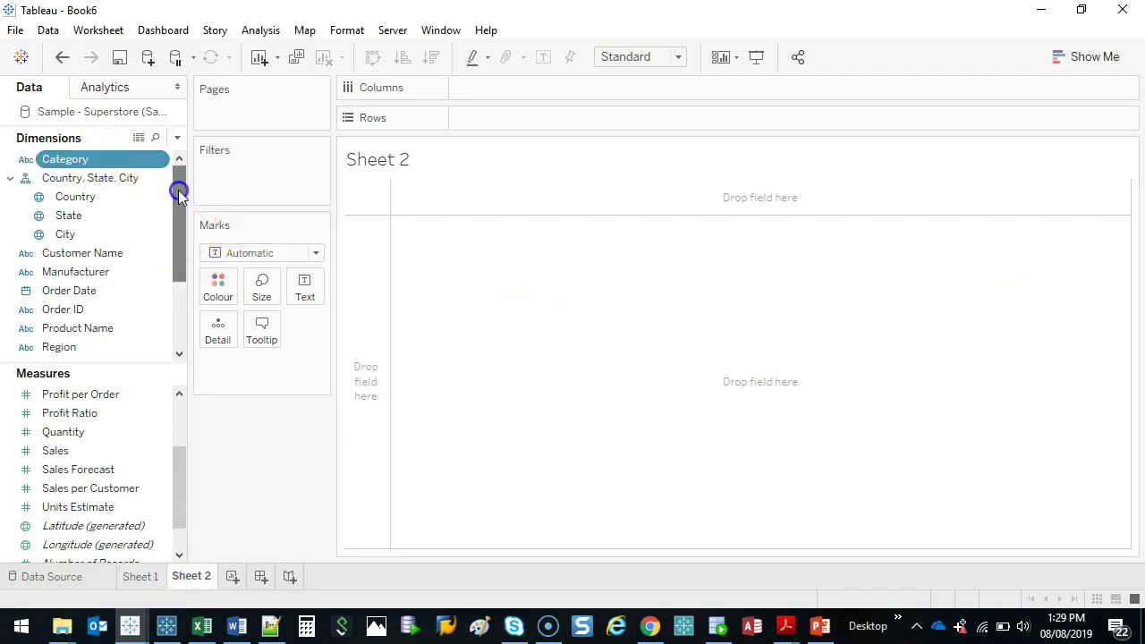
drag(178, 189, 175, 265)
Step: Put Region on Rows and SUM(Quantity) on Columns for Central, North and South bars
click(93, 235)
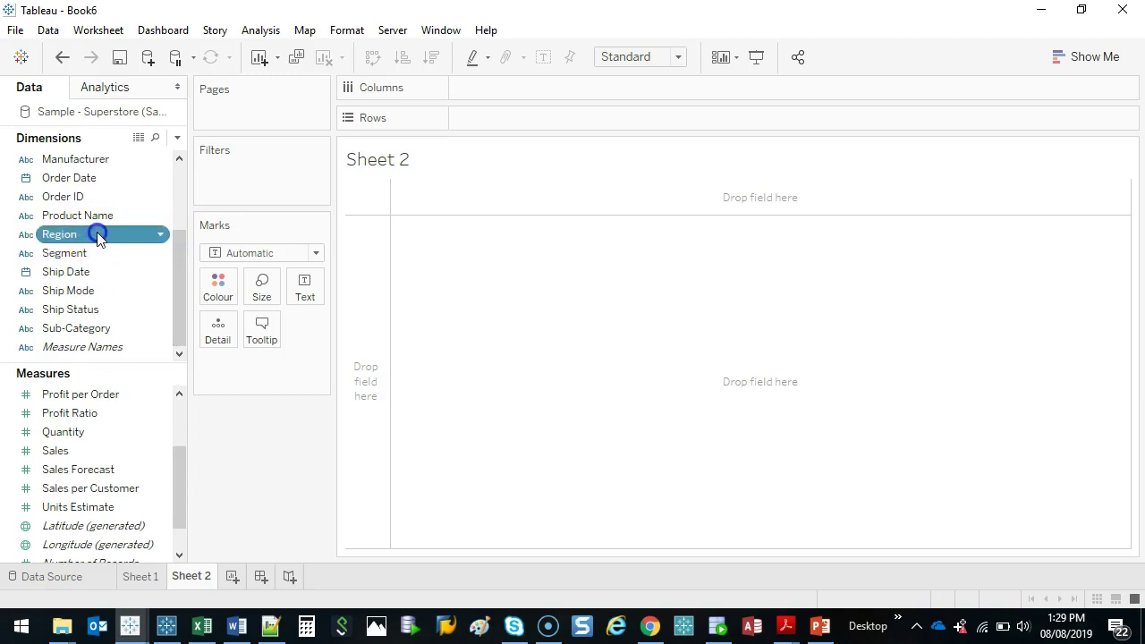
drag(99, 235, 362, 306)
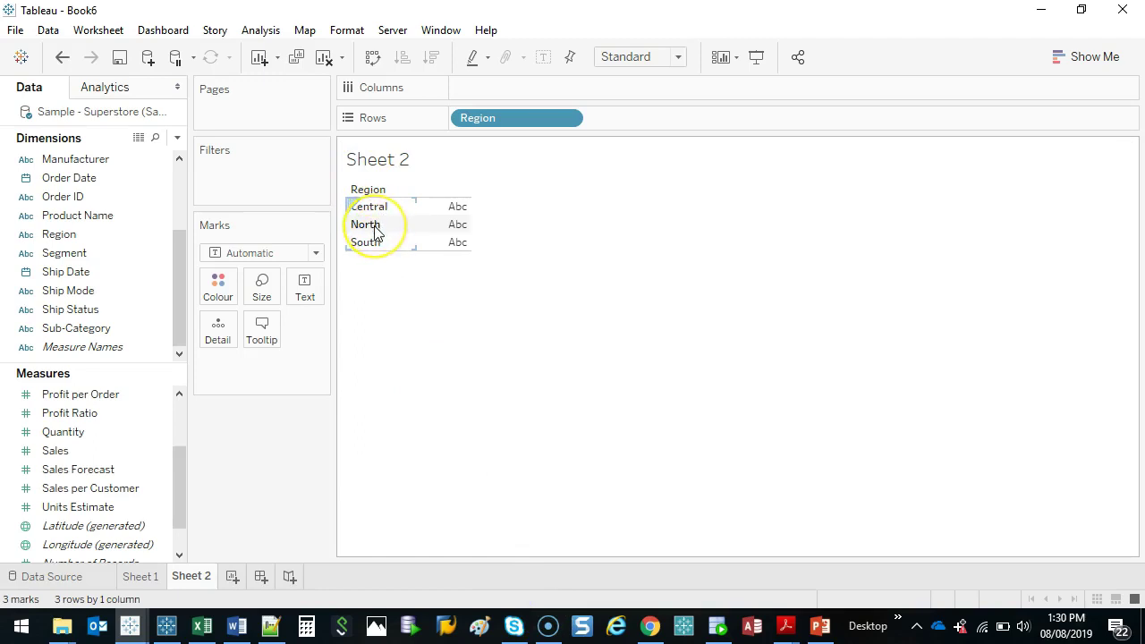
click(1087, 583)
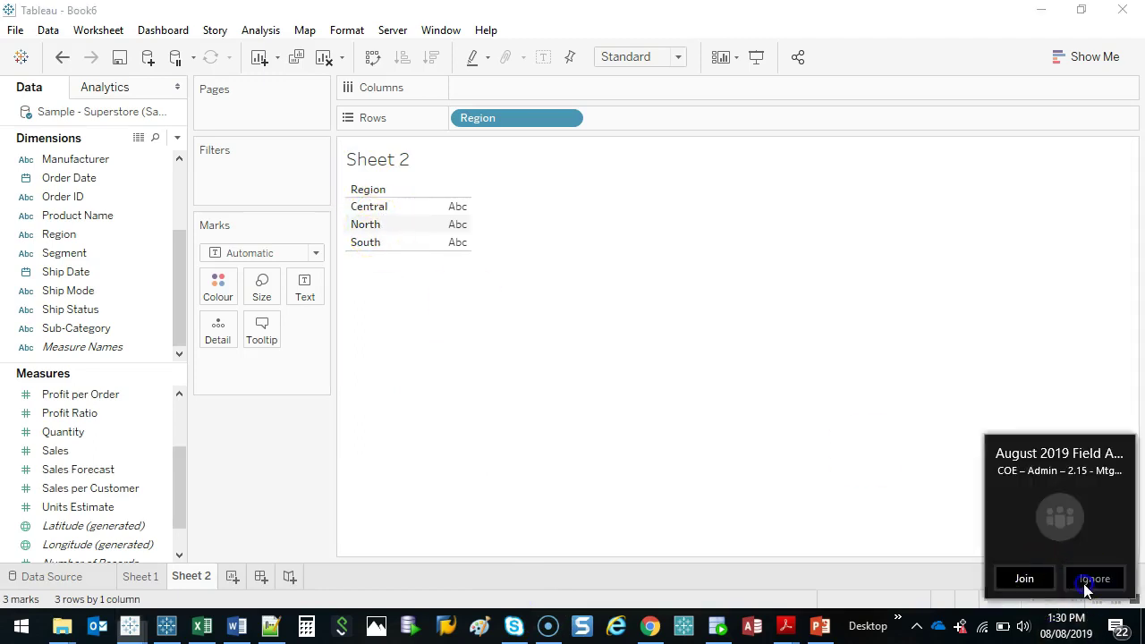
click(98, 450)
mouse_move(178, 480)
mouse_down()
mouse_move(178, 492)
mouse_move(174, 420)
mouse_move(178, 471)
mouse_up()
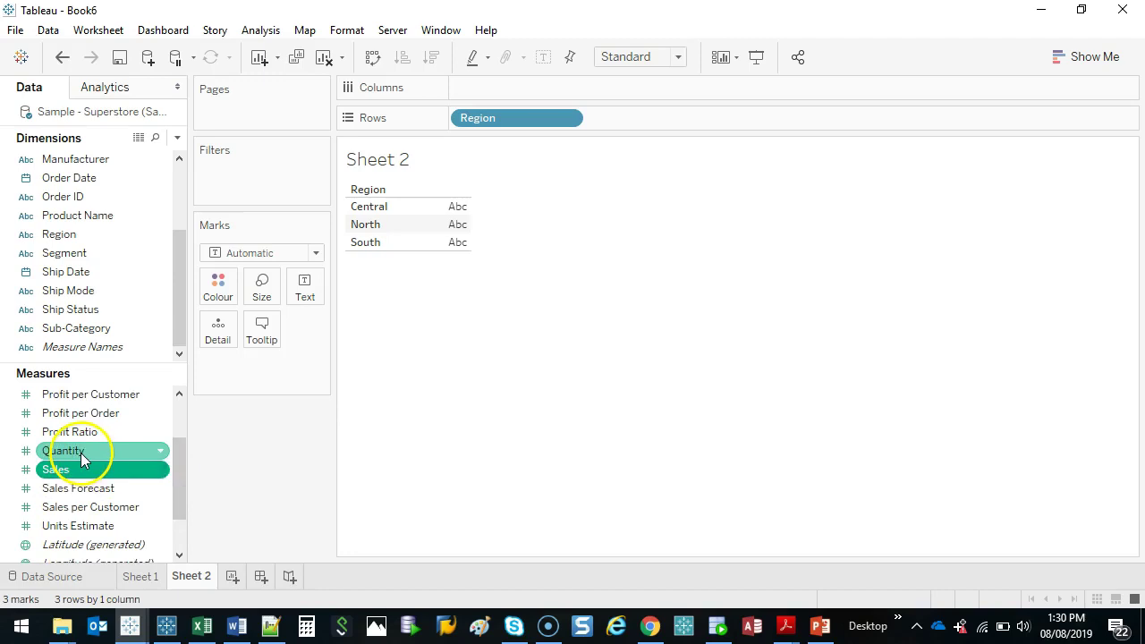
drag(83, 458, 518, 91)
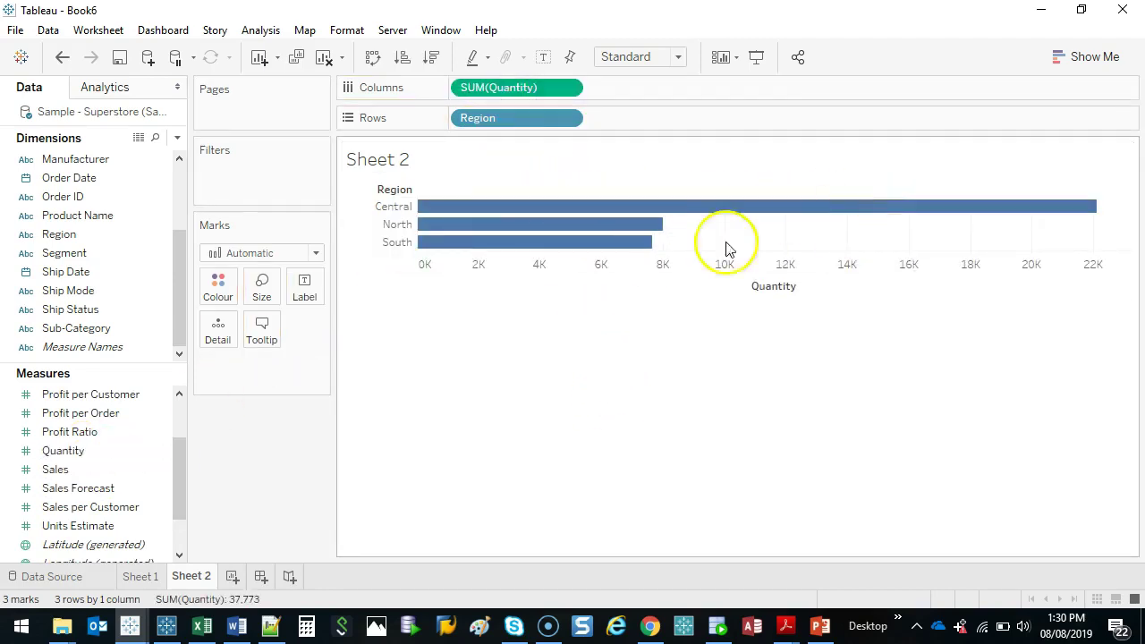
Step: Move SUM(Quantity) to Rows and Region to Columns, giving vertical bars with Central at 22,111
drag(515, 95, 642, 122)
drag(528, 132, 520, 95)
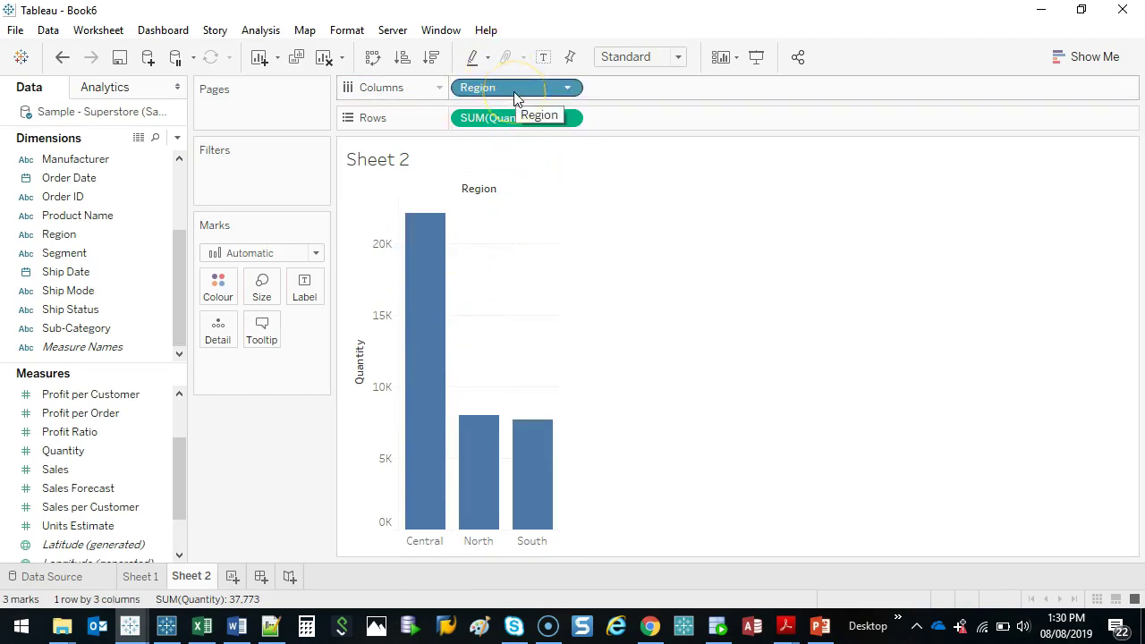
click(588, 28)
click(525, 97)
drag(525, 97, 634, 128)
click(480, 269)
drag(528, 121, 524, 83)
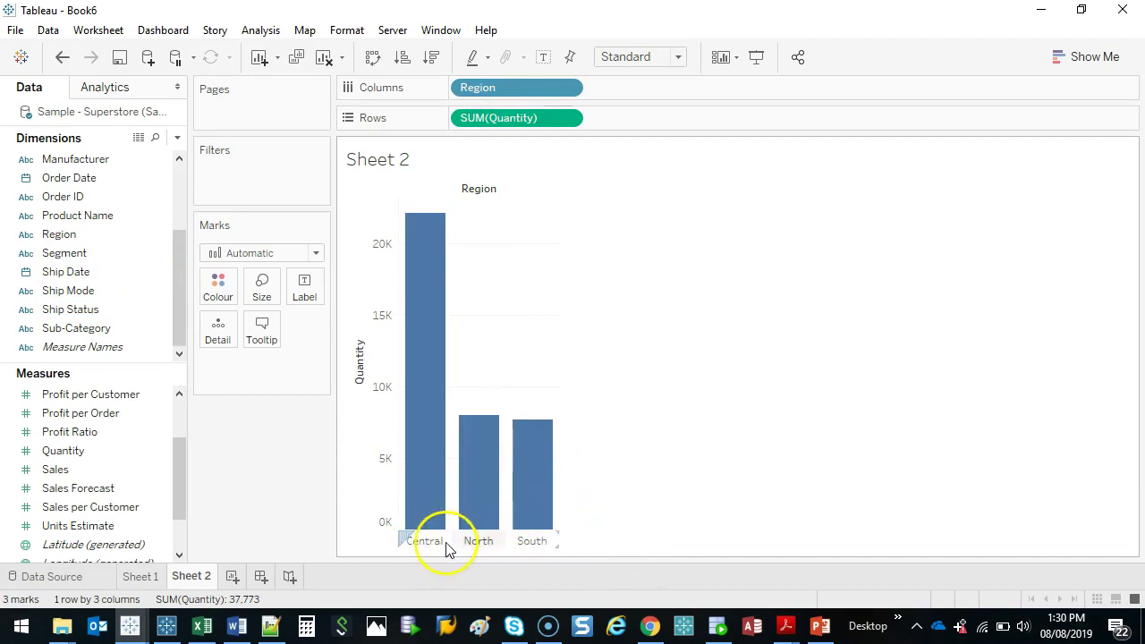
mouse_move(452, 293)
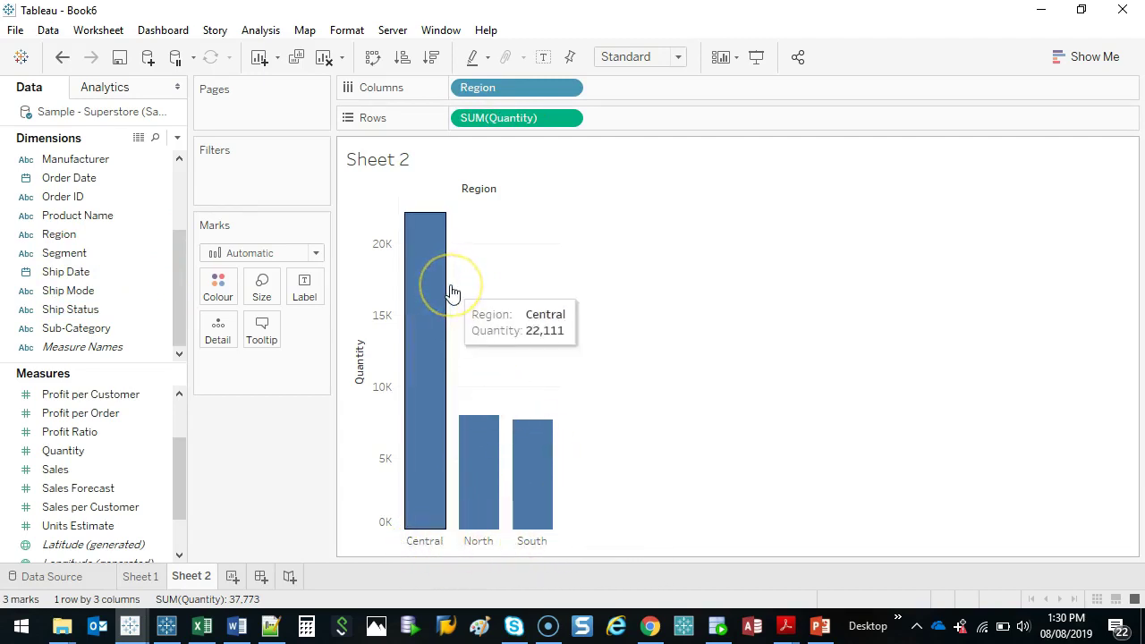
Step: Add Country, placing Region and Country on Rows and SUM(Quantity) on Columns as horizontal bars
drag(179, 309, 182, 217)
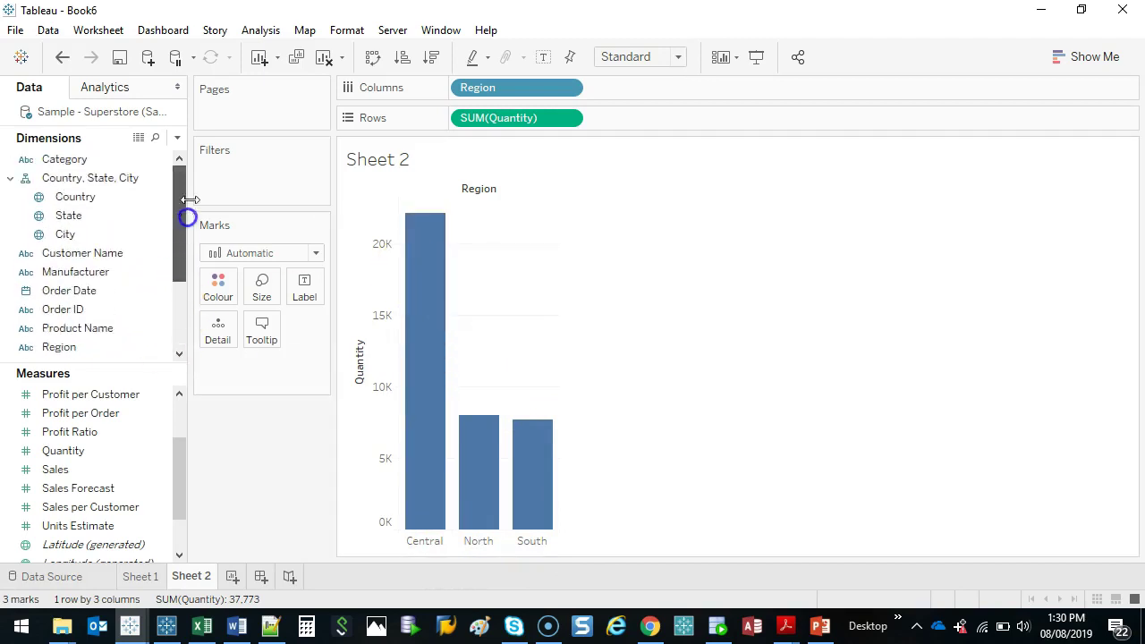
click(83, 200)
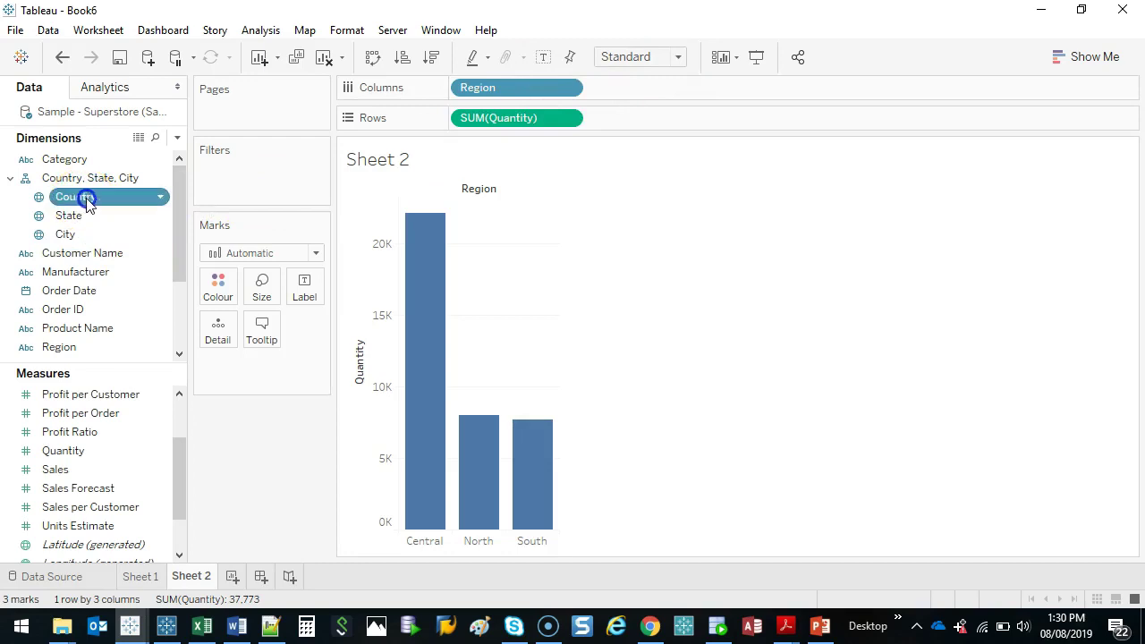
drag(92, 204, 636, 87)
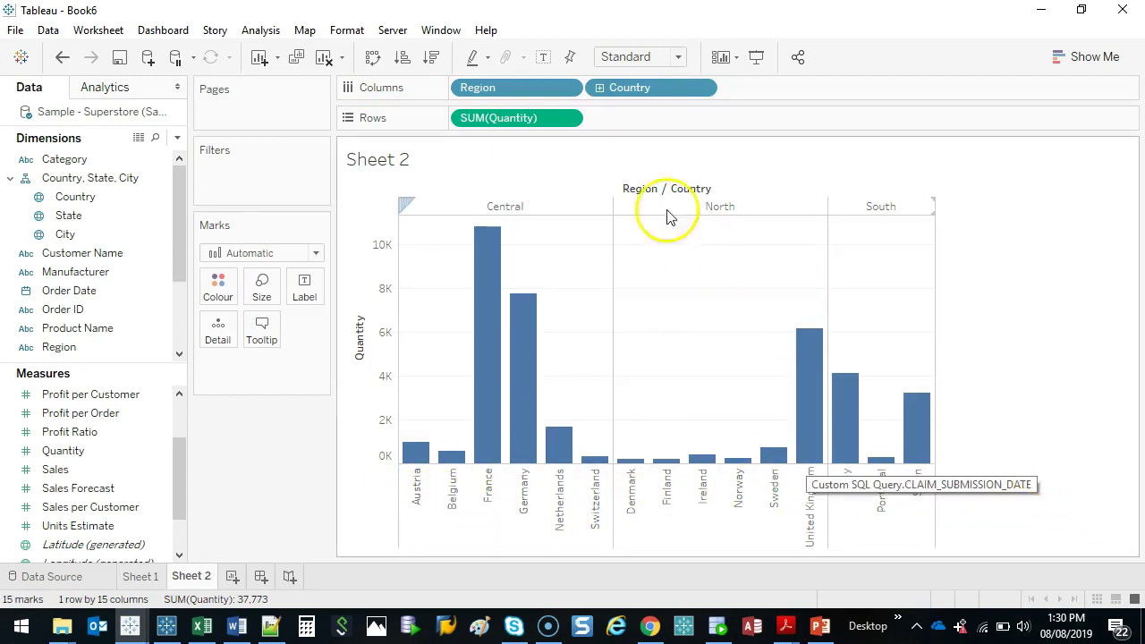
drag(475, 89, 626, 118)
drag(552, 87, 626, 120)
drag(724, 120, 760, 89)
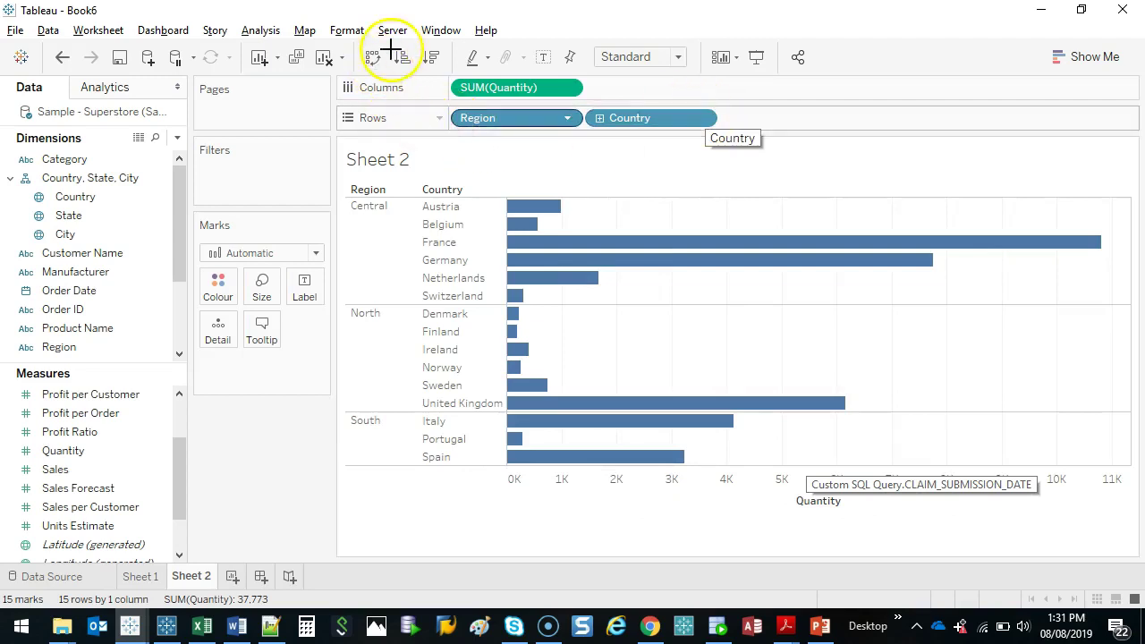
Step: Toggle Swap Rows and Columns on Sheet 2's country chart, ending with horizontal bars
mouse_move(392, 57)
mouse_down()
mouse_move(381, 43)
mouse_move(373, 70)
mouse_up()
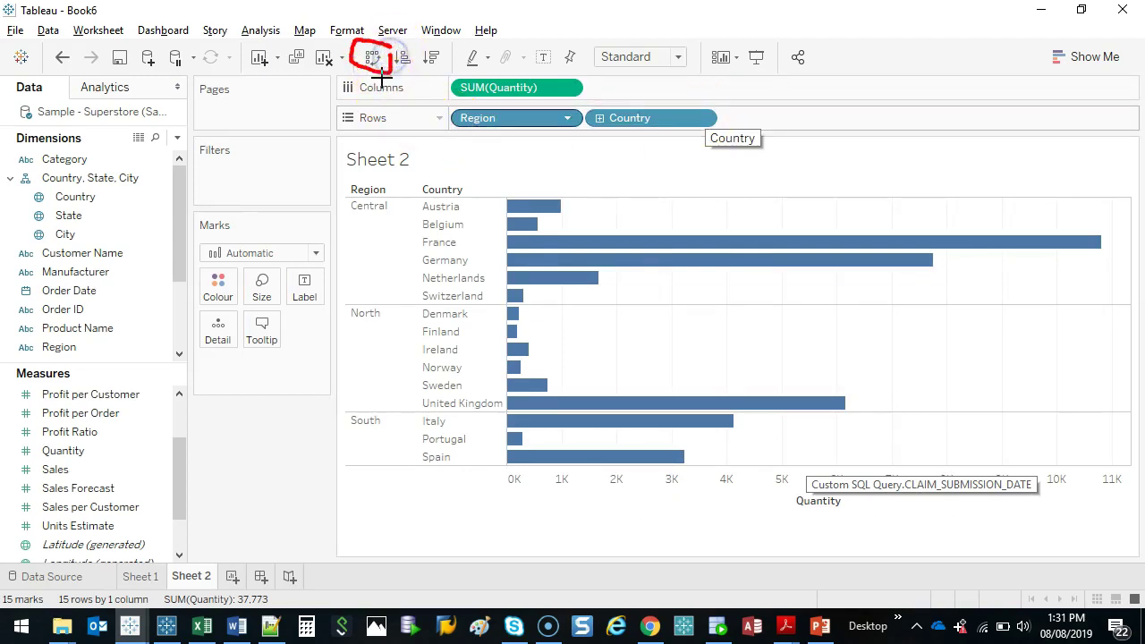
key(Escape)
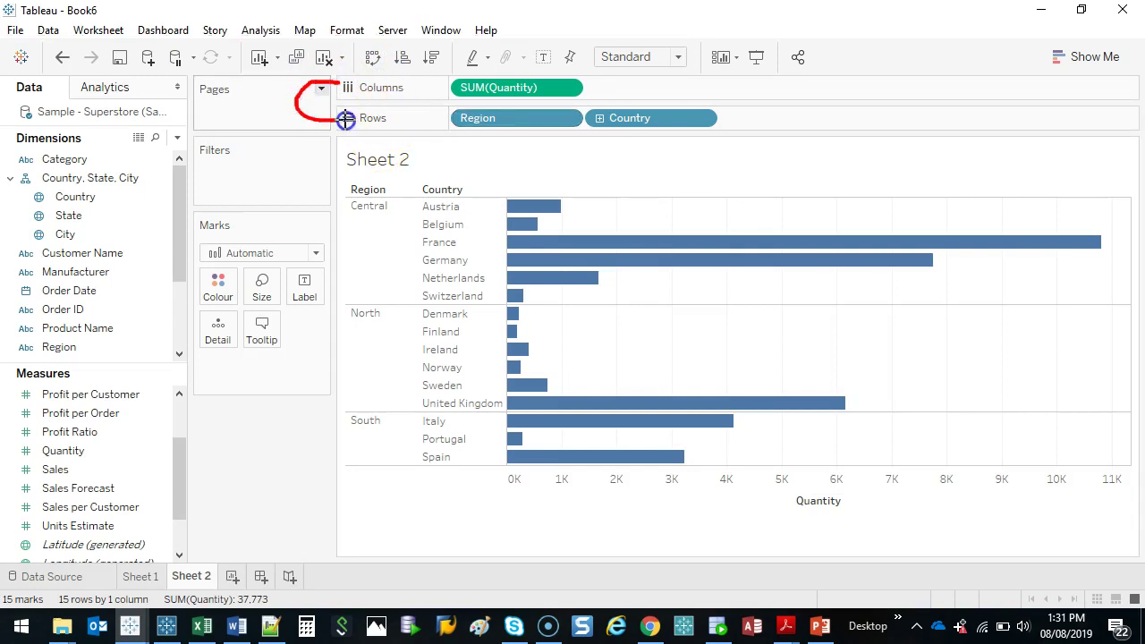
key(Escape)
click(374, 58)
click(374, 58)
click(374, 59)
click(374, 58)
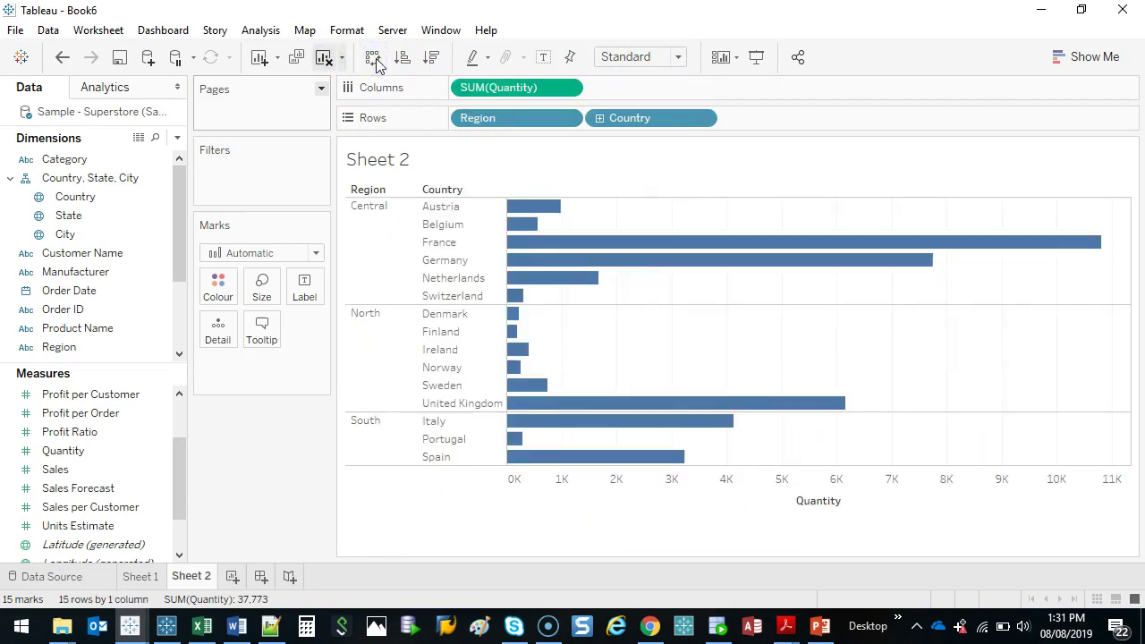
Step: Test the swap on Sheet 1, then make Sheet 2's country bars vertical
click(141, 577)
click(371, 57)
click(371, 57)
click(249, 573)
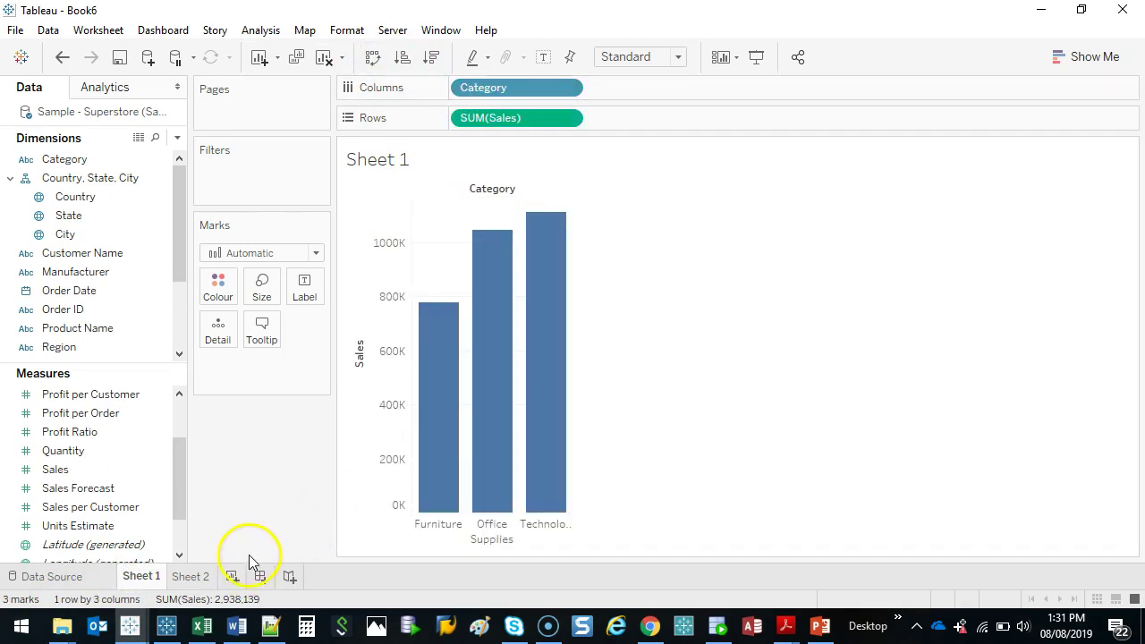
click(199, 574)
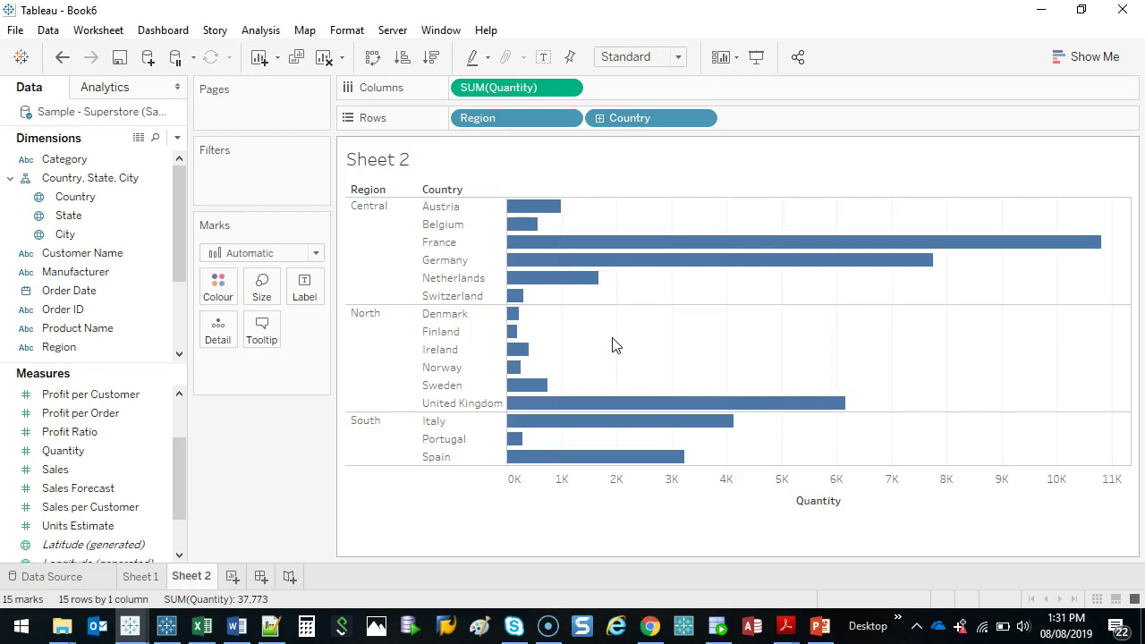
click(373, 58)
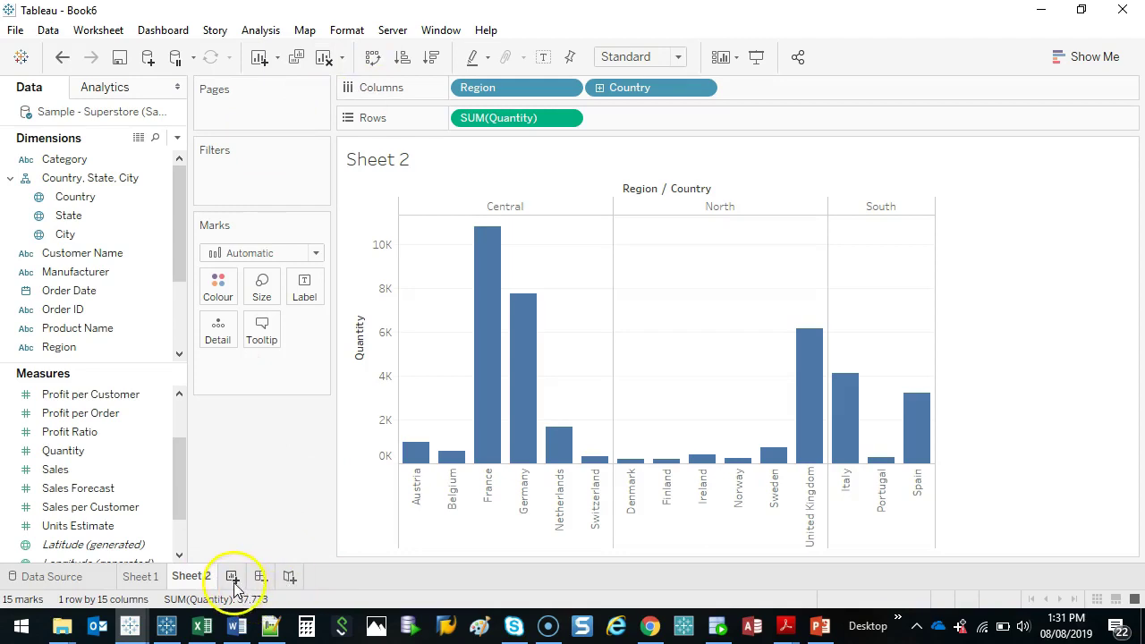
Step: Create a new blank worksheet, Sheet 3
drag(255, 546, 261, 560)
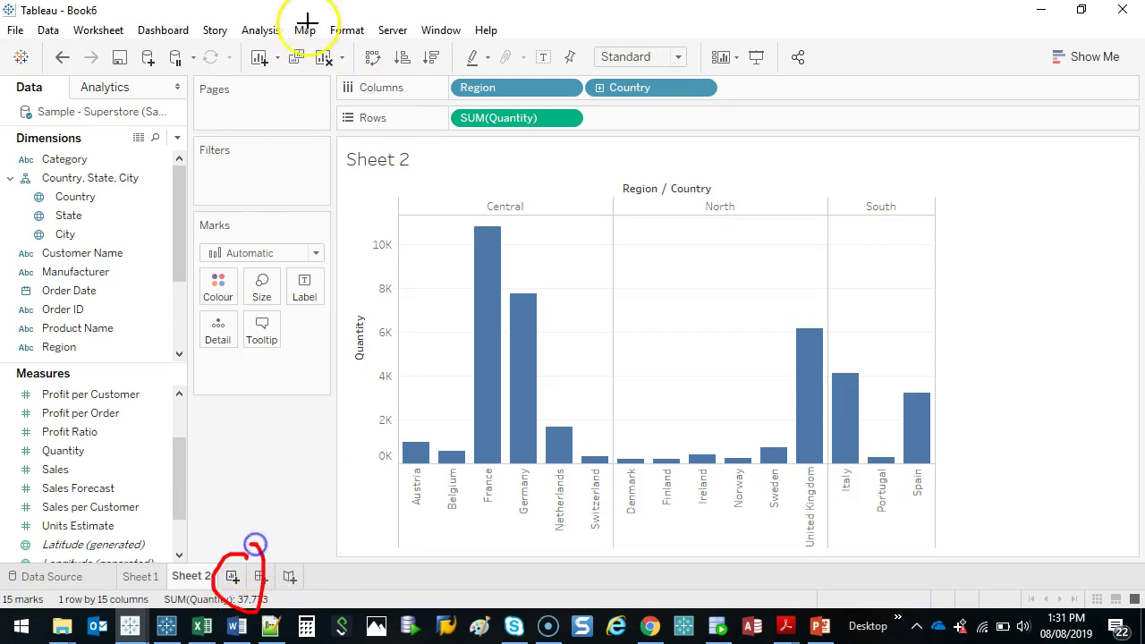
drag(285, 44, 240, 41)
click(243, 55)
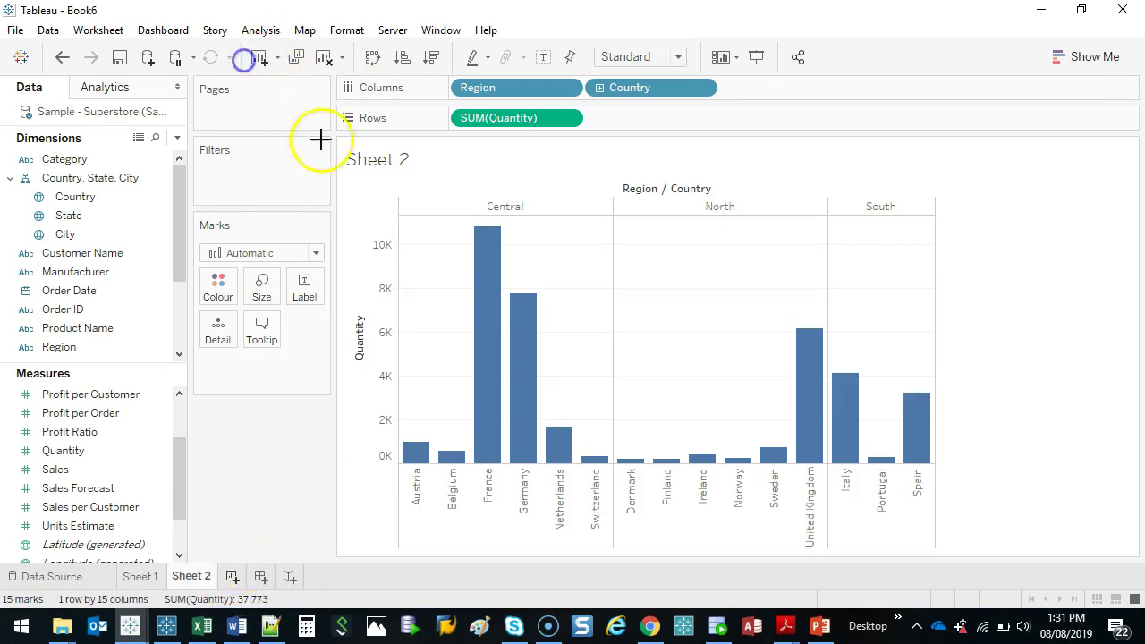
click(260, 58)
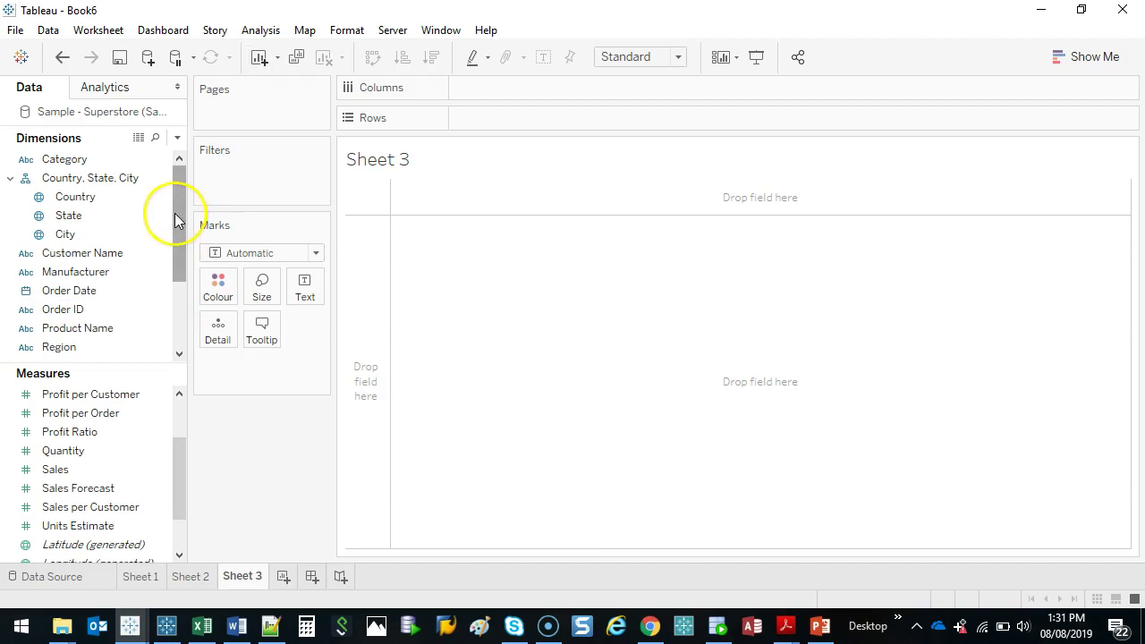
Step: Sketch red annotations of axes, a rising trend line and the word Date, then clear them
drag(175, 212, 180, 183)
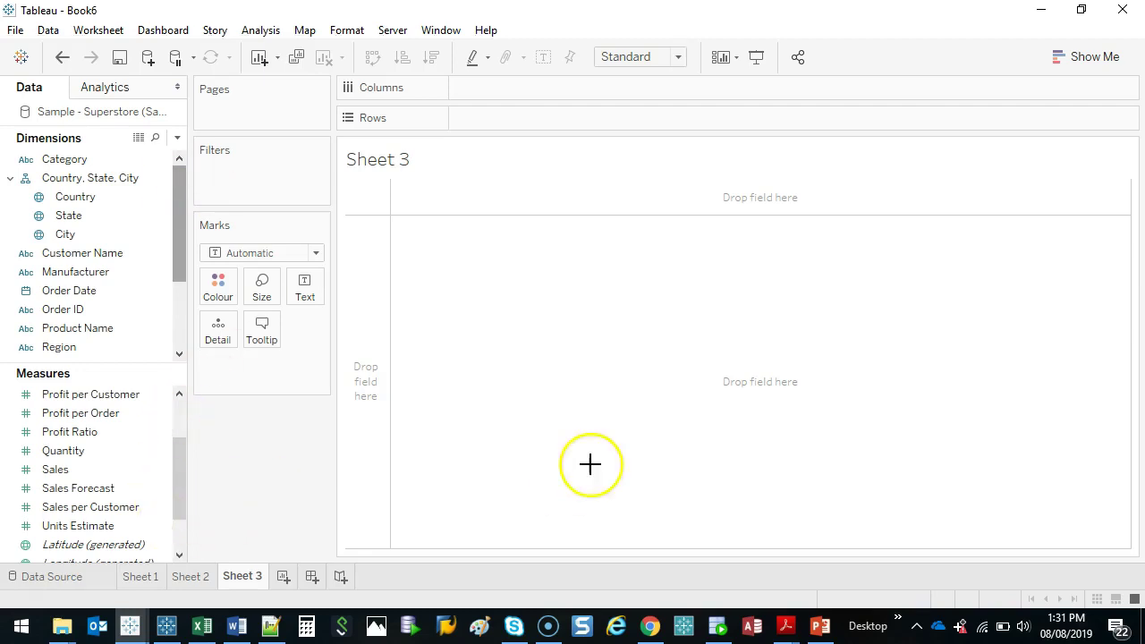
mouse_move(496, 230)
mouse_down()
mouse_move(516, 439)
mouse_move(873, 459)
mouse_up()
mouse_move(528, 434)
mouse_down()
mouse_move(596, 417)
mouse_move(863, 231)
mouse_up()
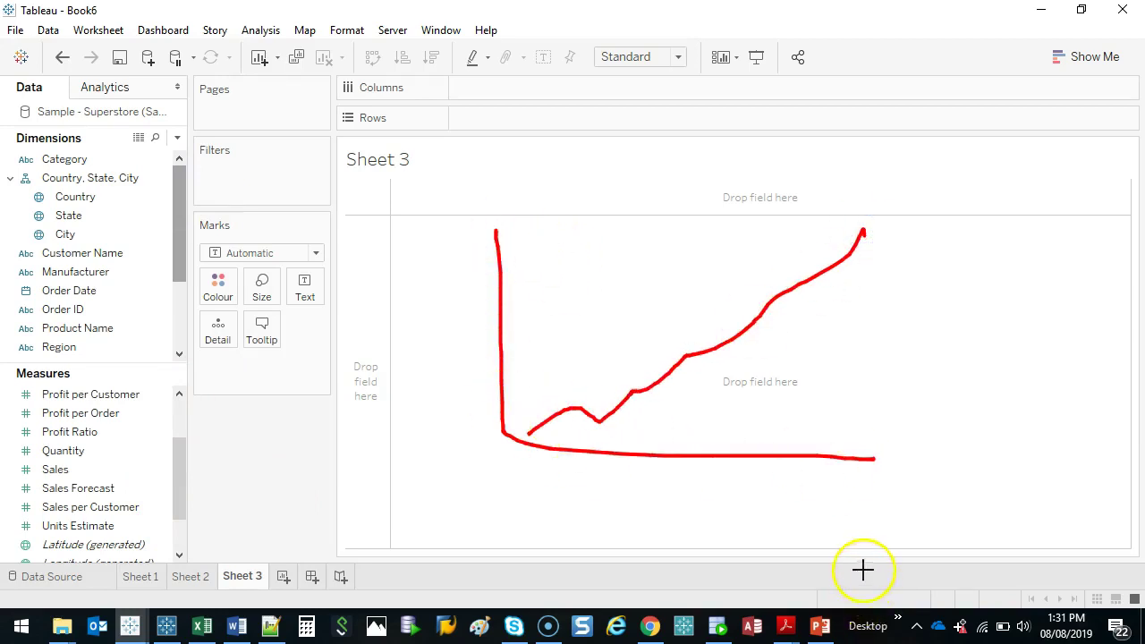
drag(641, 490, 646, 510)
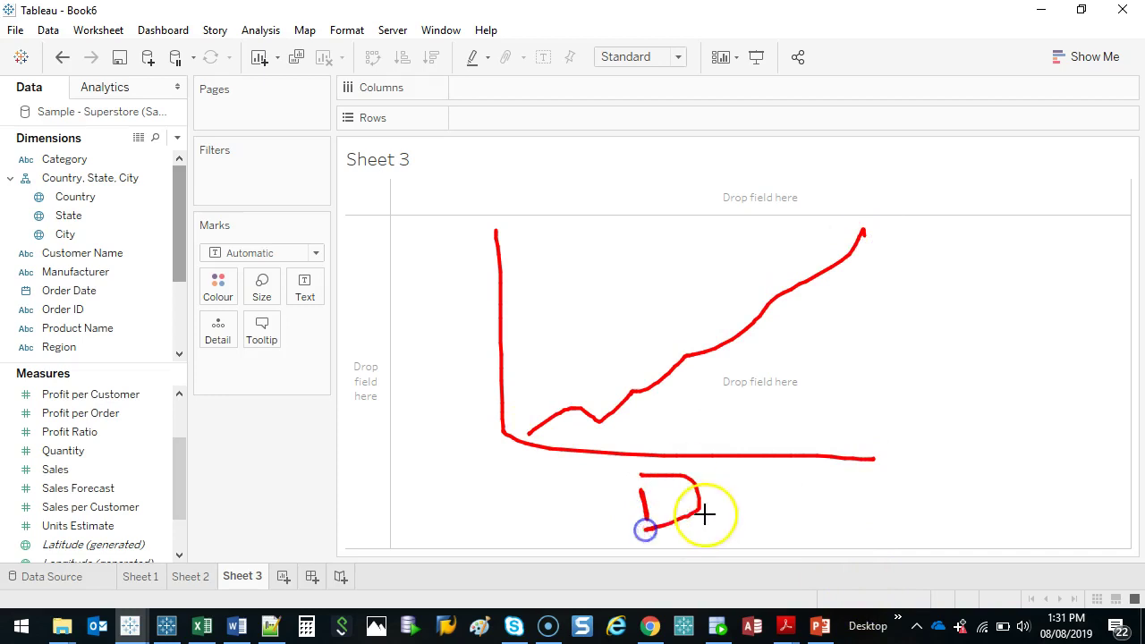
drag(768, 517, 873, 515)
key(Escape)
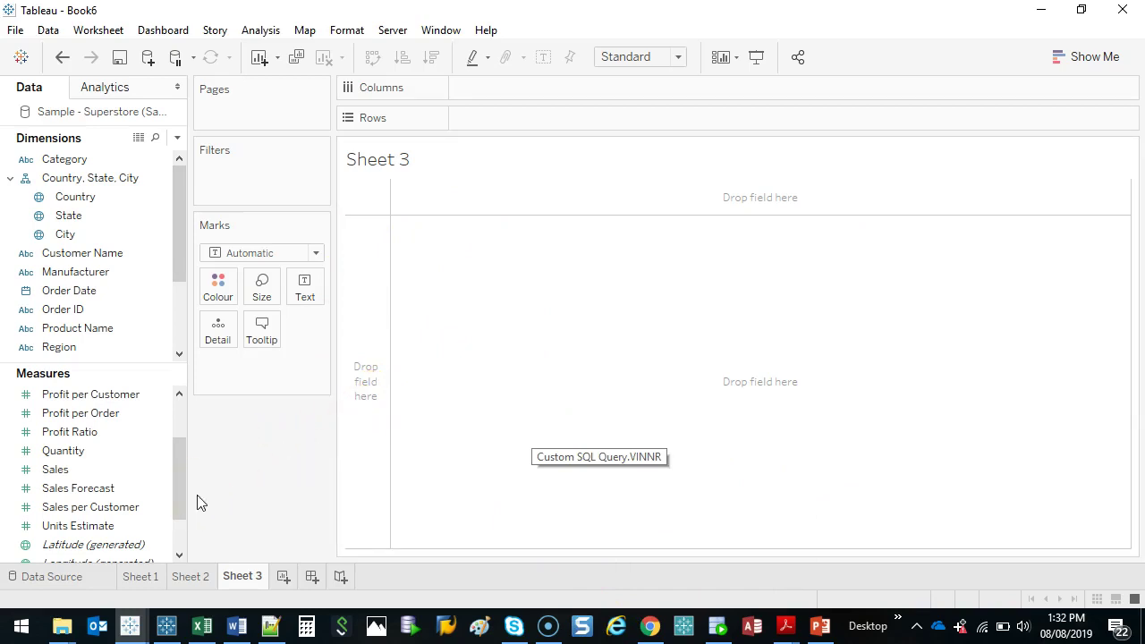
Step: Place SUM(Sales) on Rows and YEAR(Order Date) on Columns for a 2015–2018 line
click(121, 351)
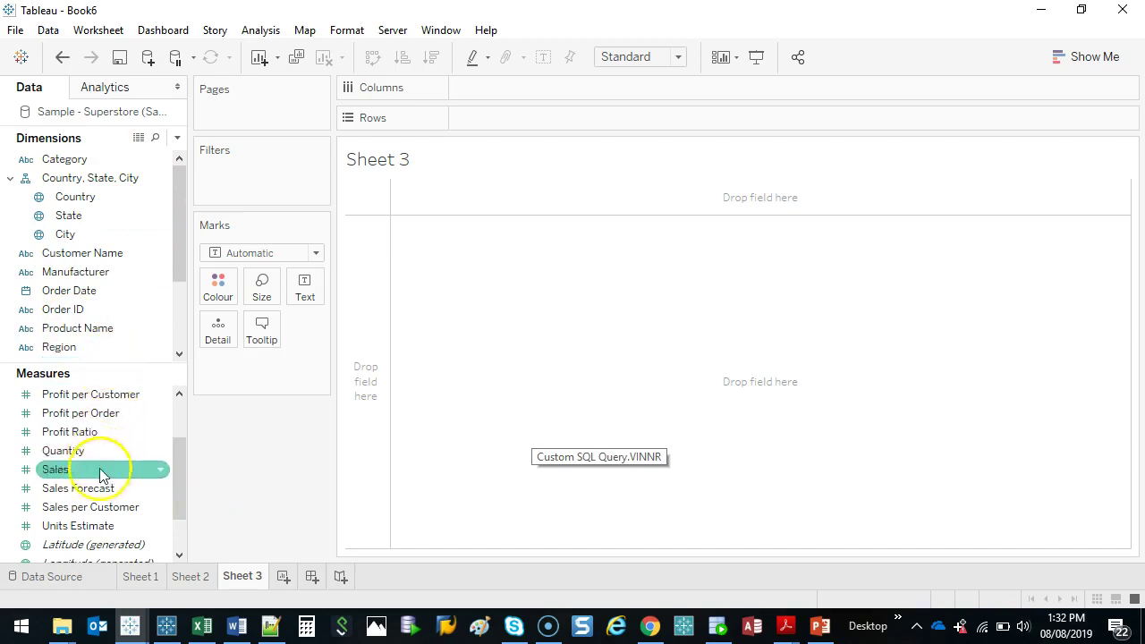
click(62, 470)
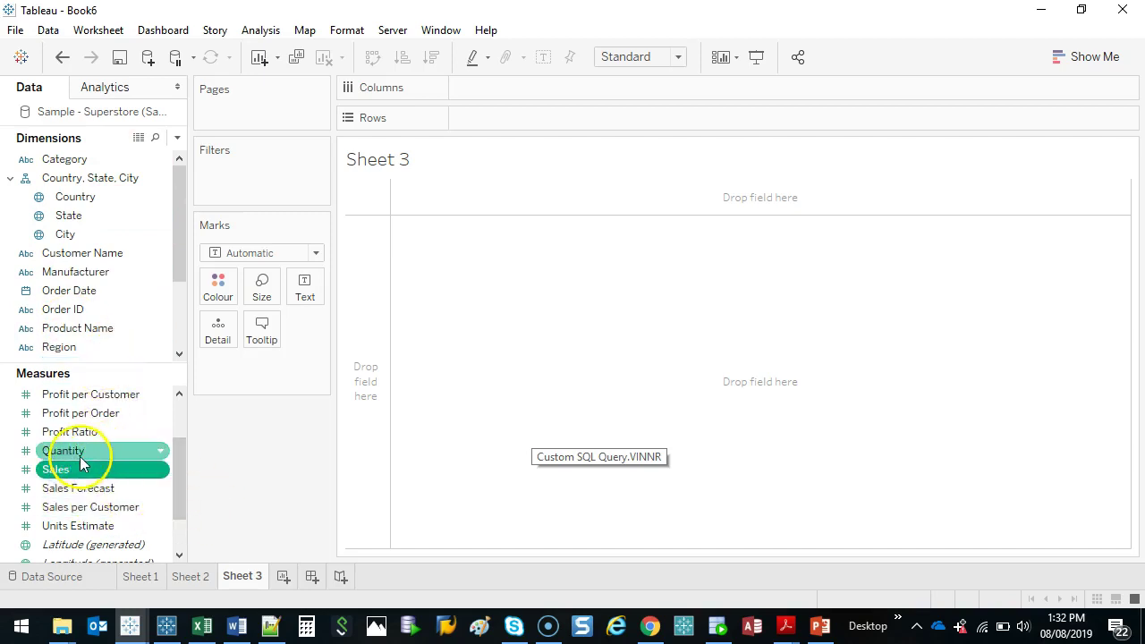
drag(82, 471, 516, 114)
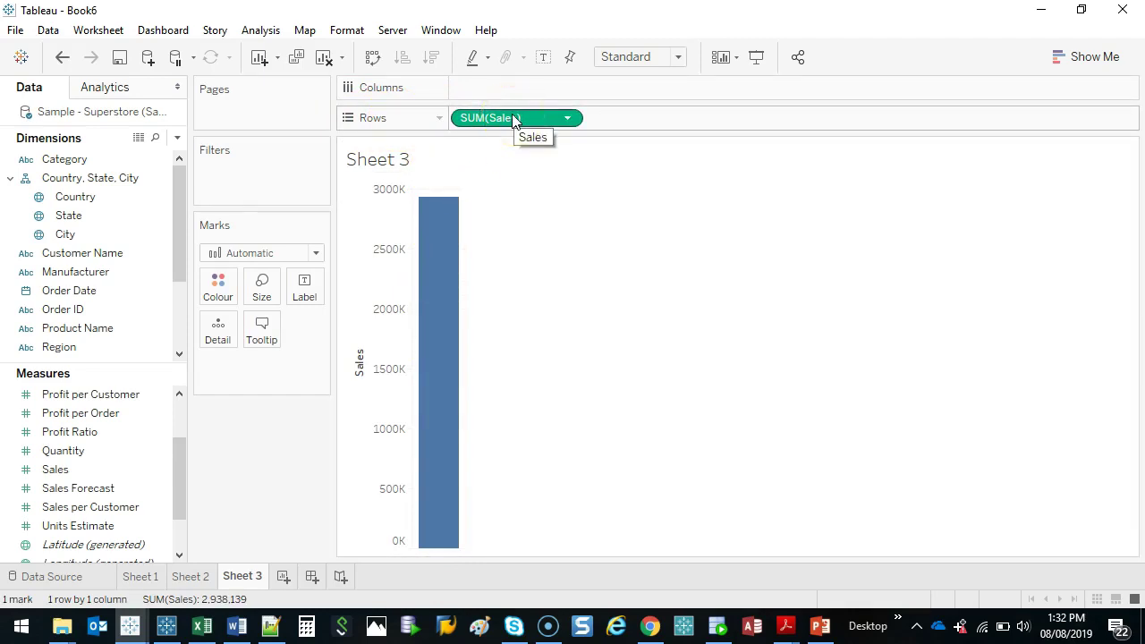
mouse_move(417, 314)
mouse_down()
mouse_move(836, 322)
mouse_move(808, 347)
mouse_up()
key(Escape)
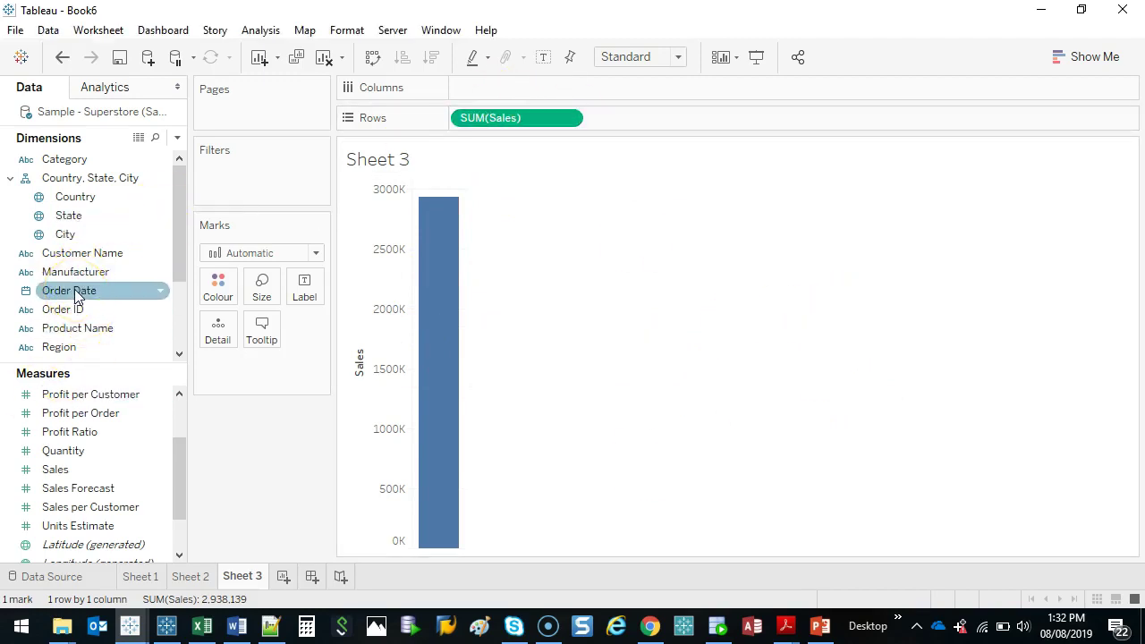
drag(75, 297, 465, 89)
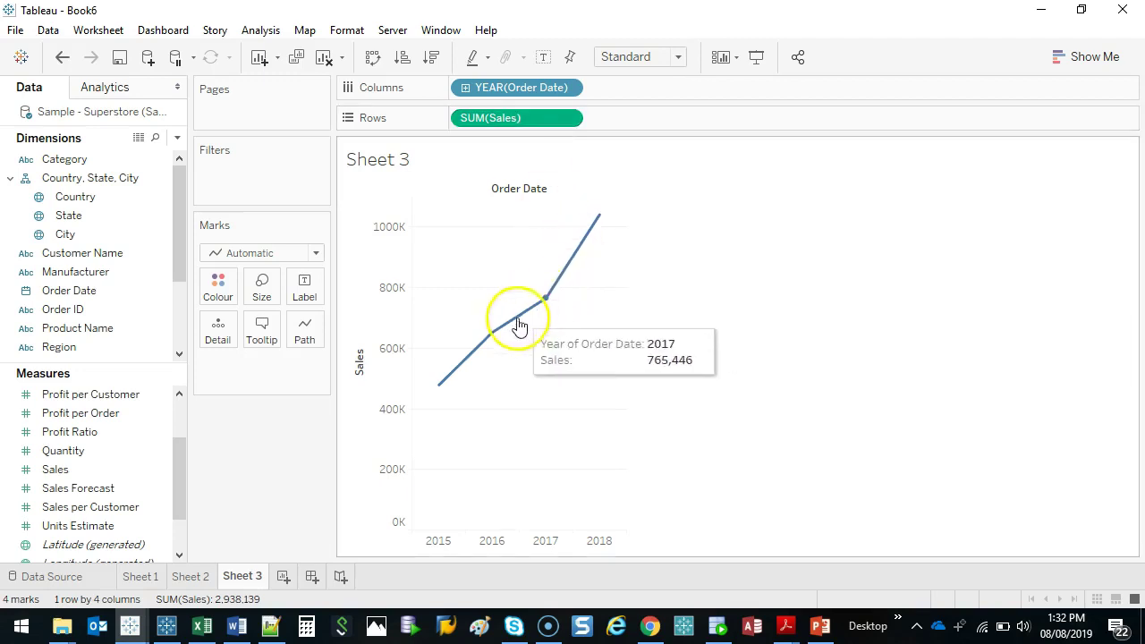
Step: Switch Sheet 3's mark type to Bar, then Area, Square and Circle in turn
mouse_move(597, 223)
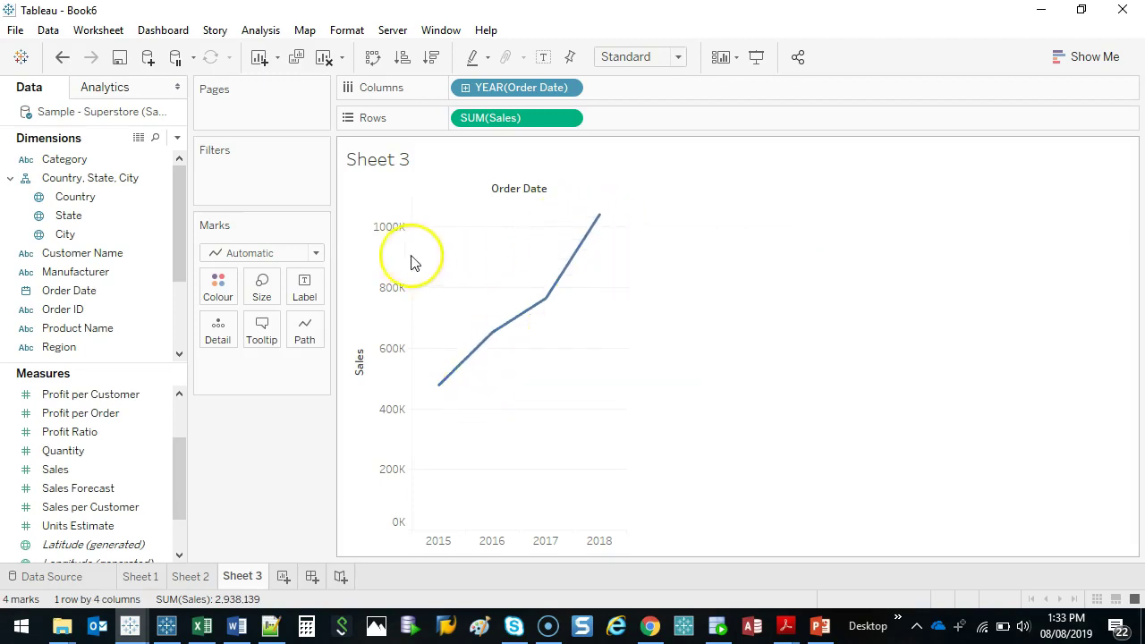
click(318, 257)
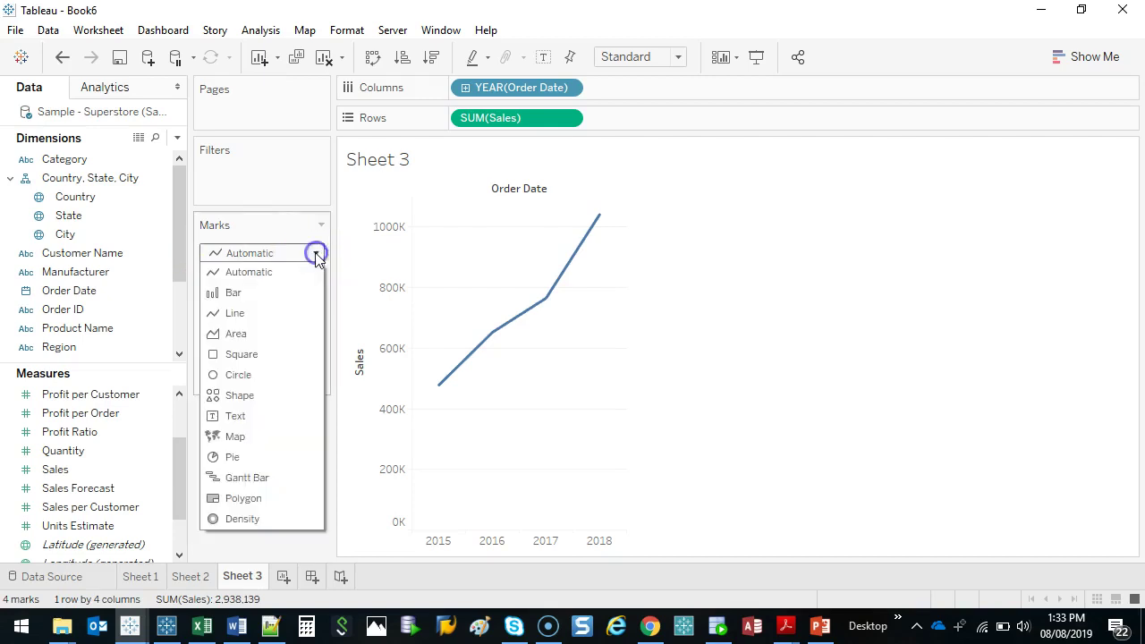
click(255, 295)
click(270, 253)
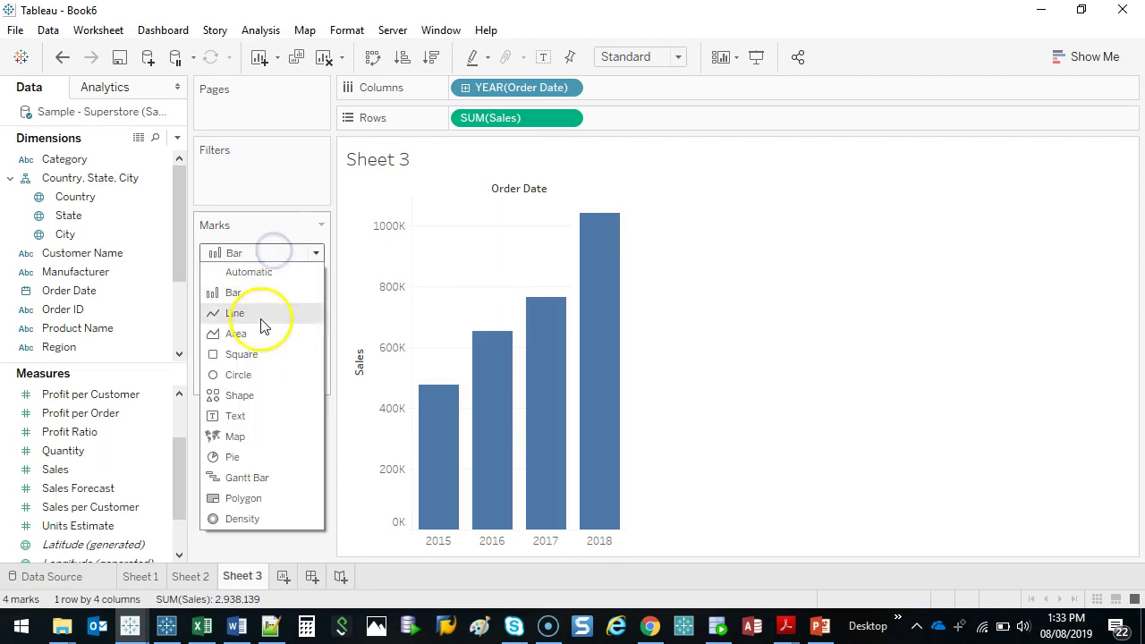
click(261, 332)
click(276, 255)
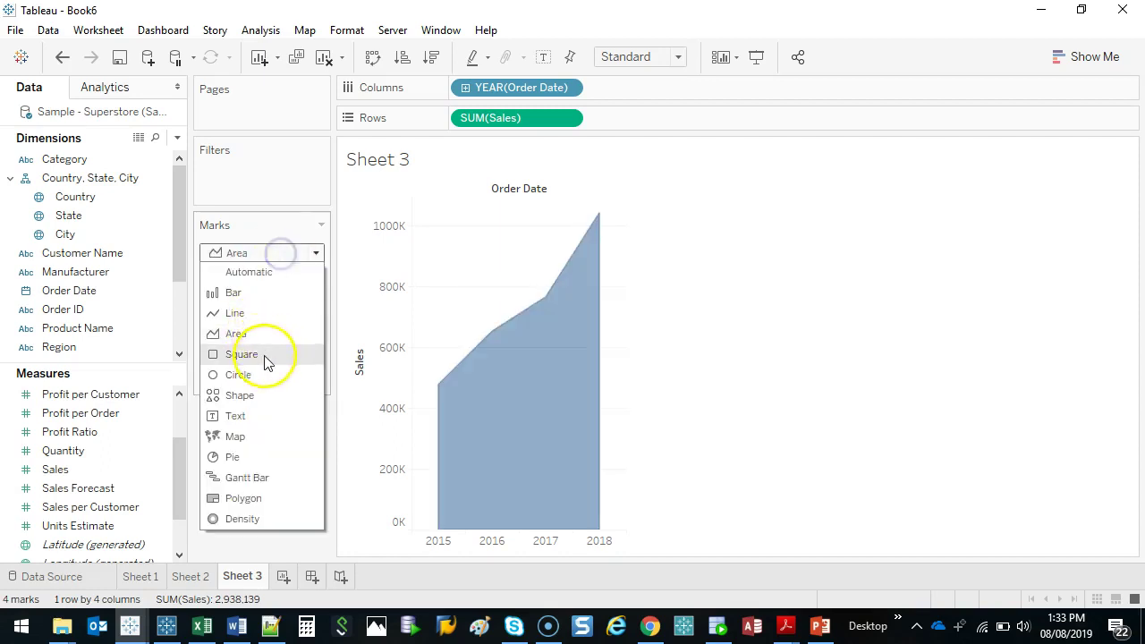
click(266, 357)
click(271, 254)
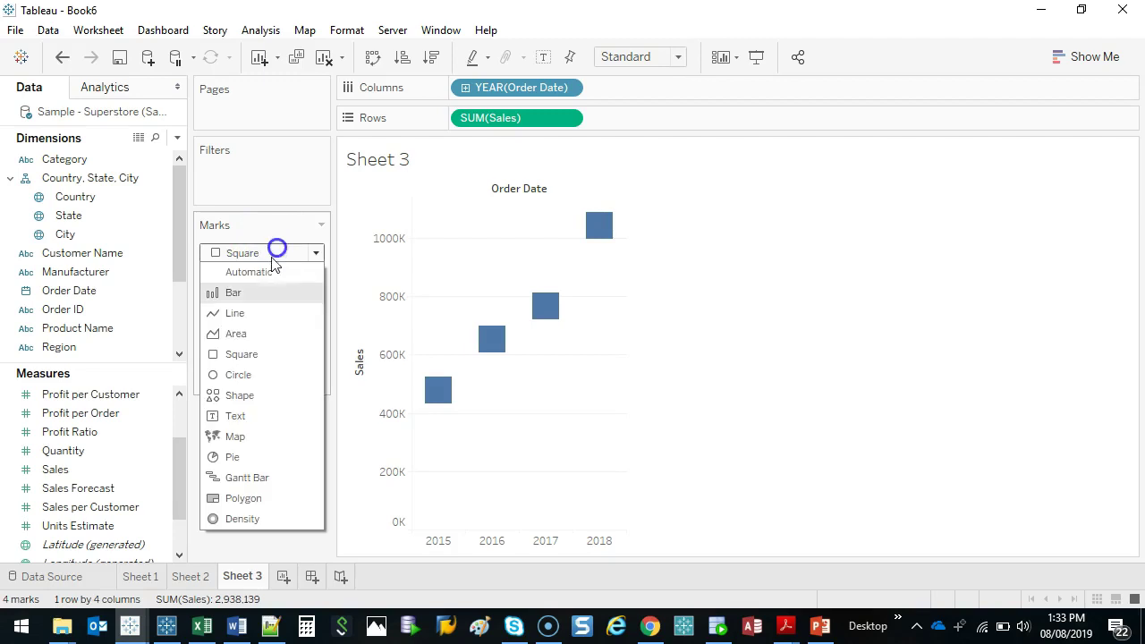
click(261, 376)
Step: Try down-pointing triangle shapes and Pie marks, undo the pie, and set the mark type to Line
click(276, 253)
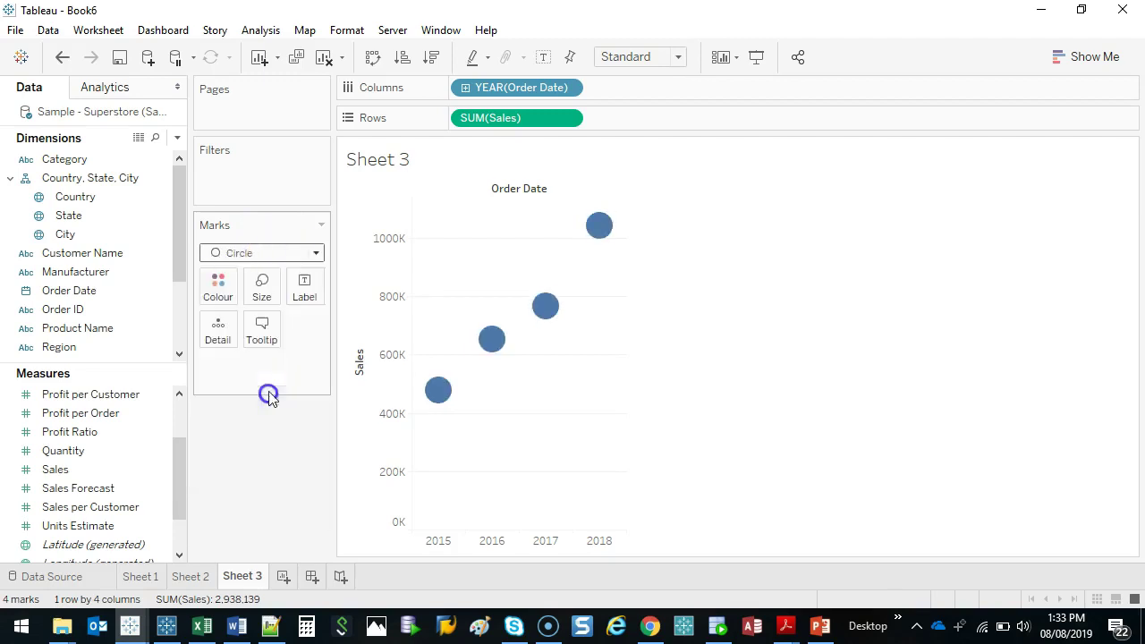
click(269, 393)
click(304, 327)
click(344, 385)
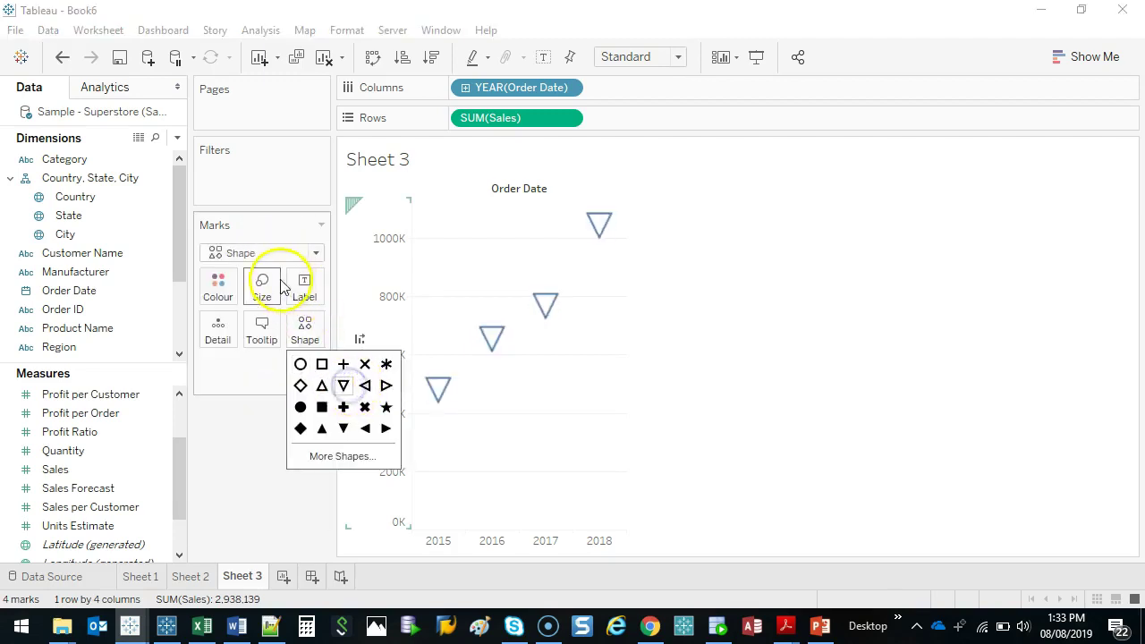
click(302, 253)
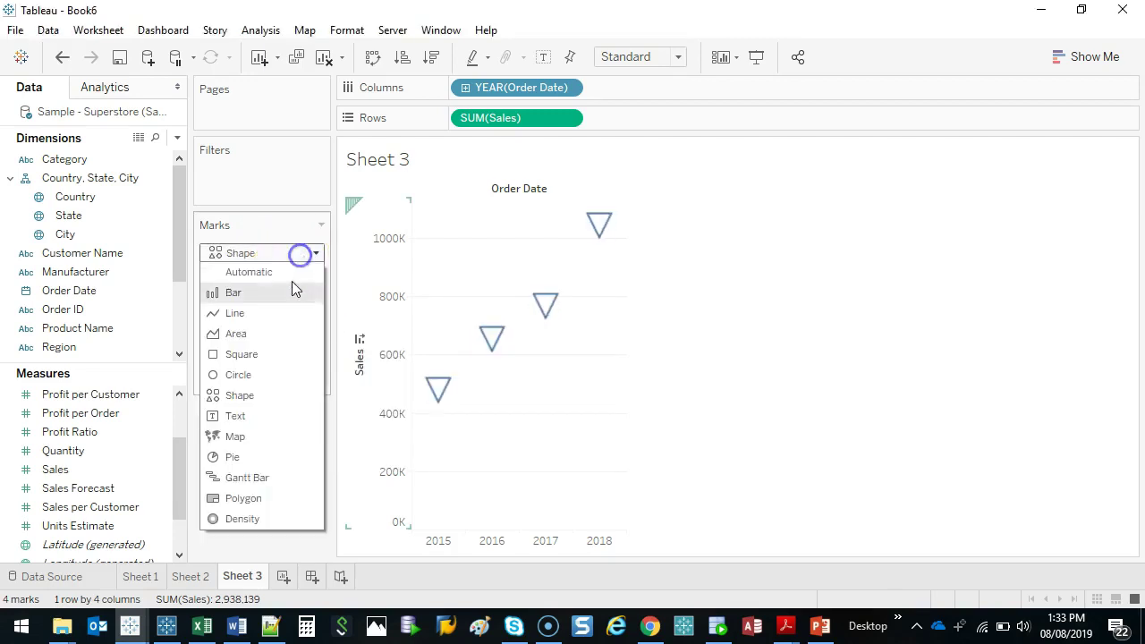
click(259, 456)
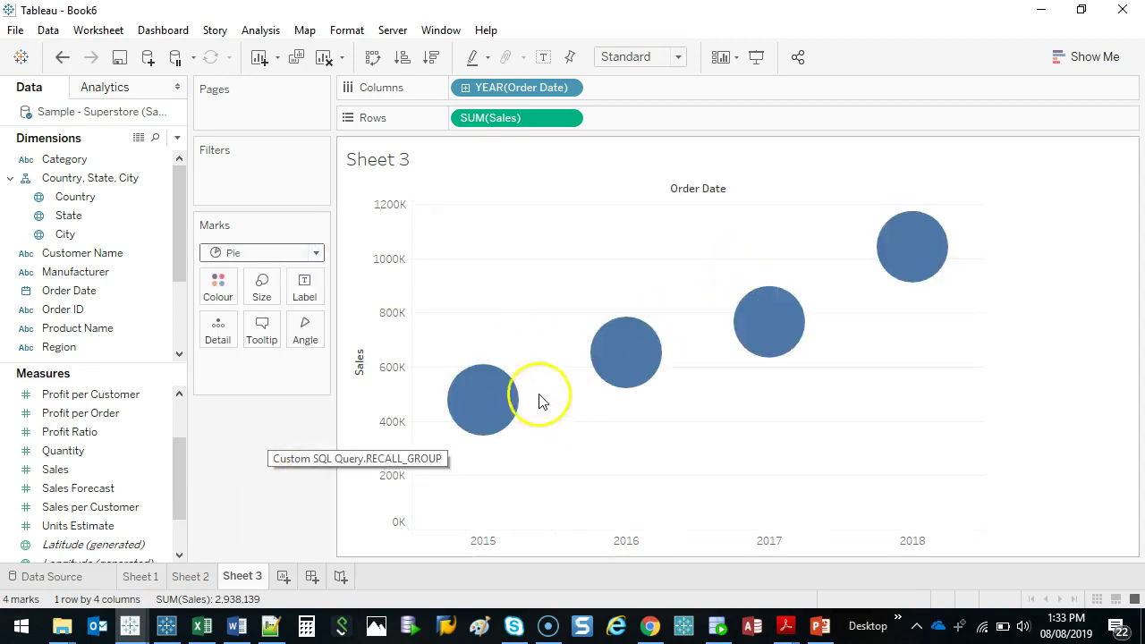
click(60, 56)
click(306, 252)
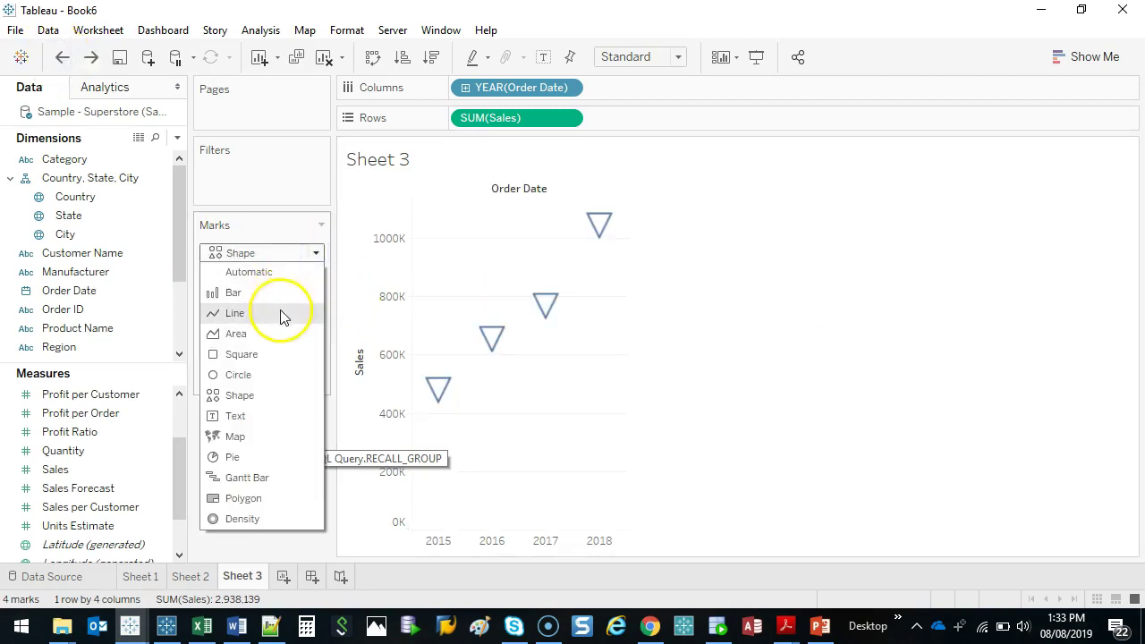
click(282, 315)
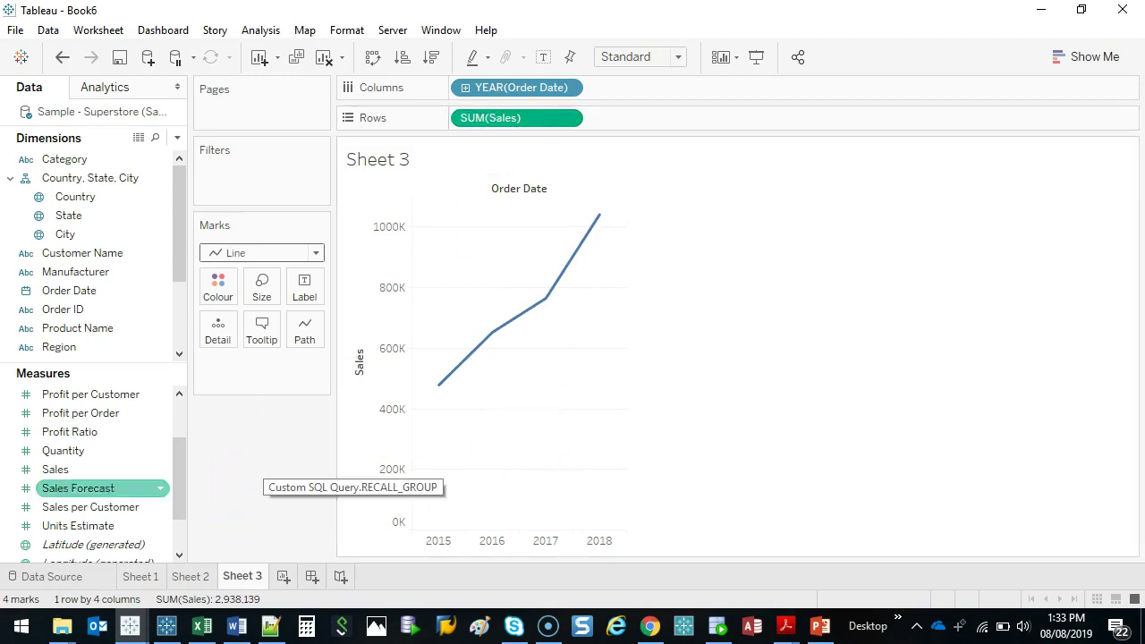
Step: Widen the Data pane and add Profit to Rows beside SUM(Sales) as a second yearly line
drag(189, 440, 209, 446)
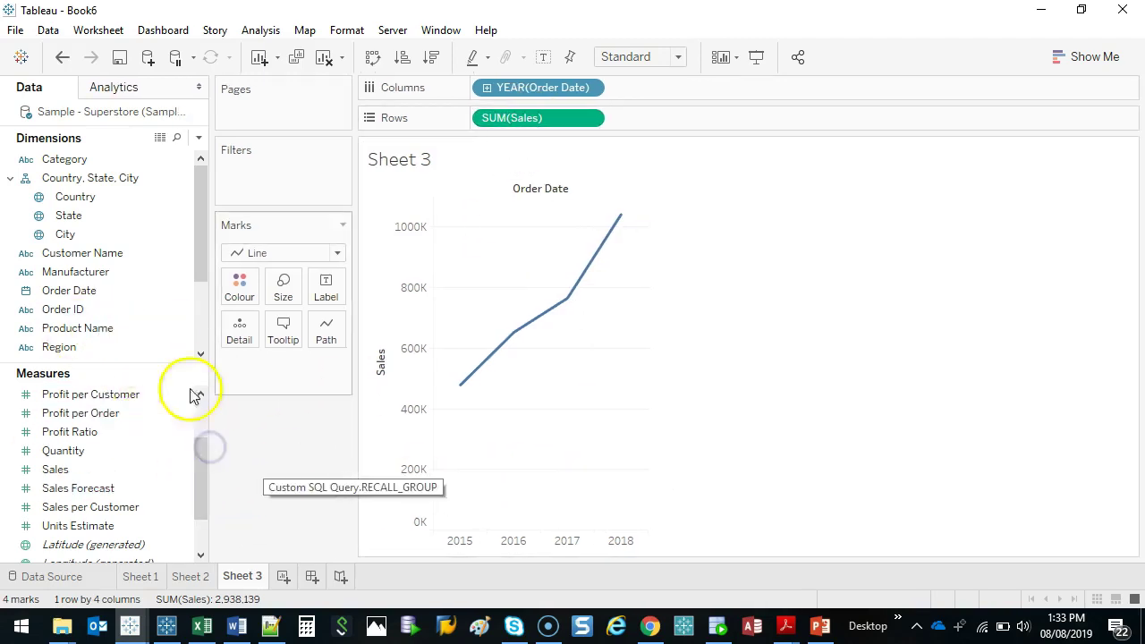
drag(89, 458, 71, 440)
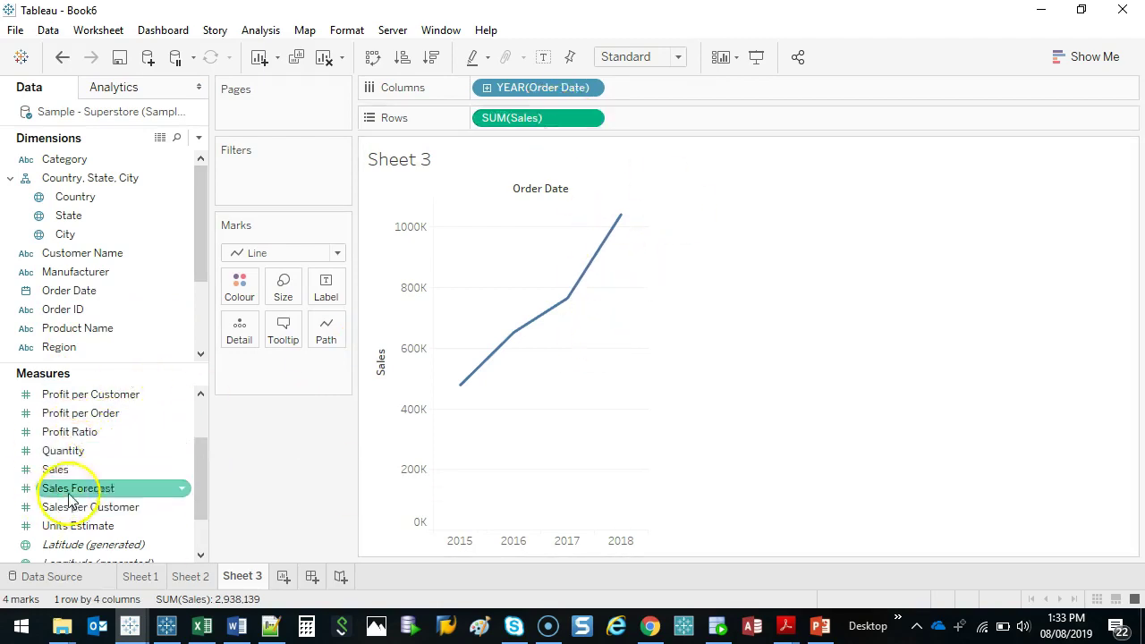
click(77, 470)
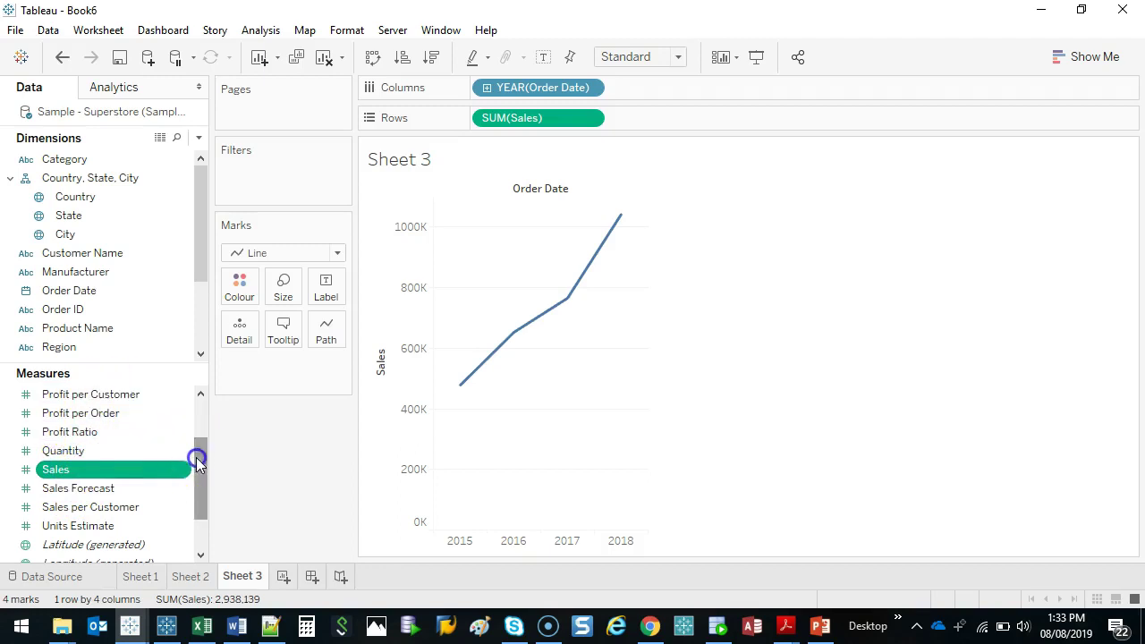
drag(196, 455, 197, 432)
click(76, 434)
drag(76, 435, 679, 119)
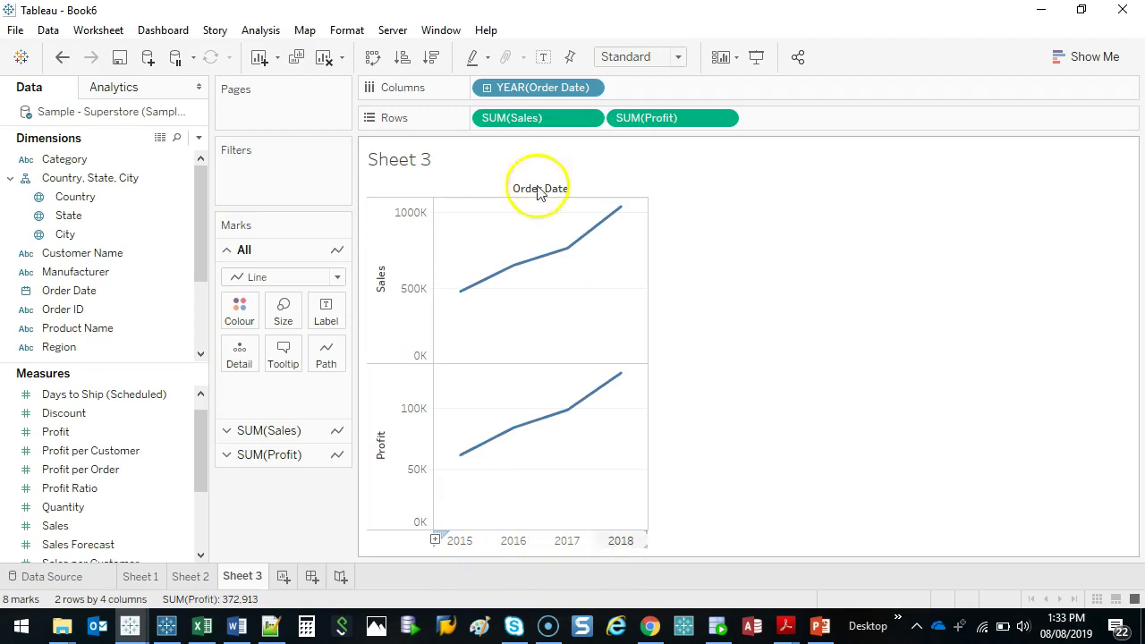
Step: Drill Order Date down to quarters and months, then collapse it back to years only
click(484, 87)
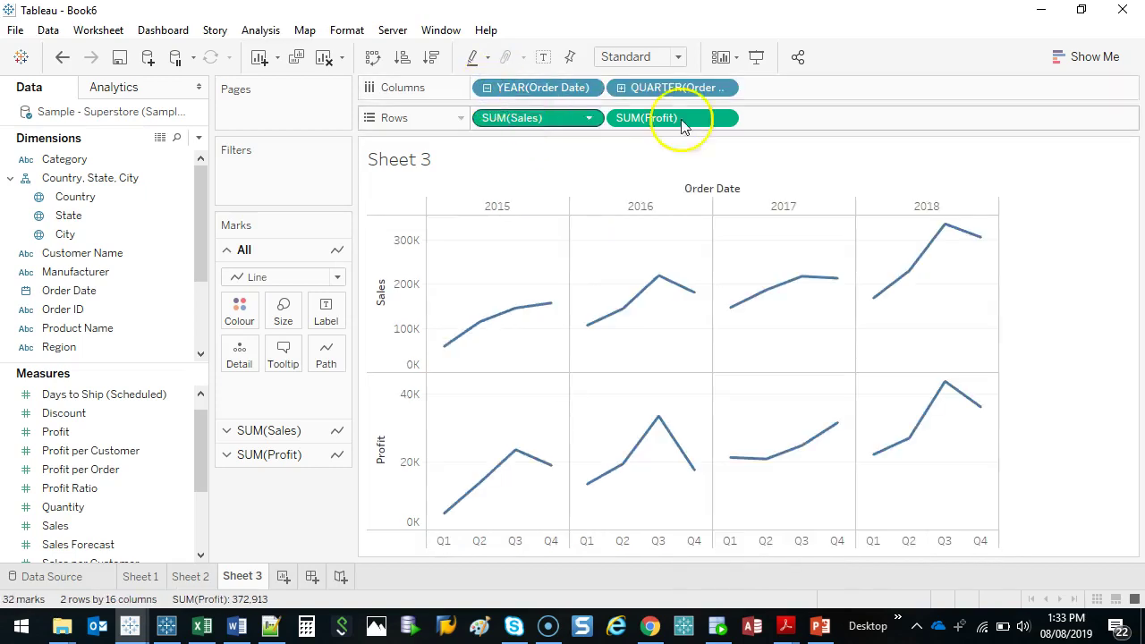
click(620, 87)
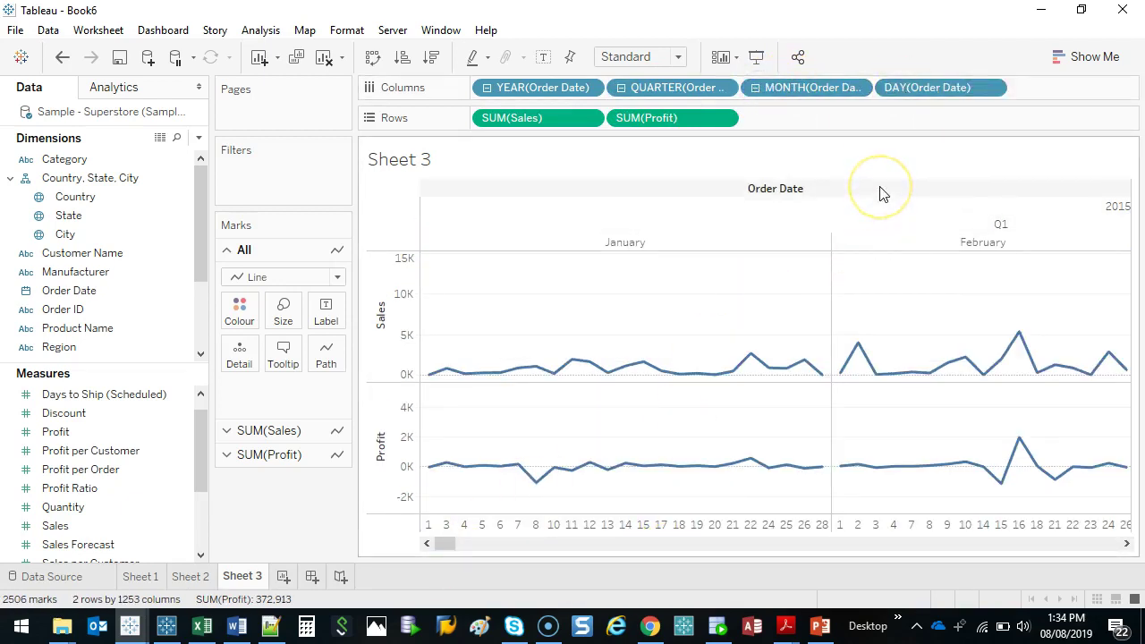
click(486, 87)
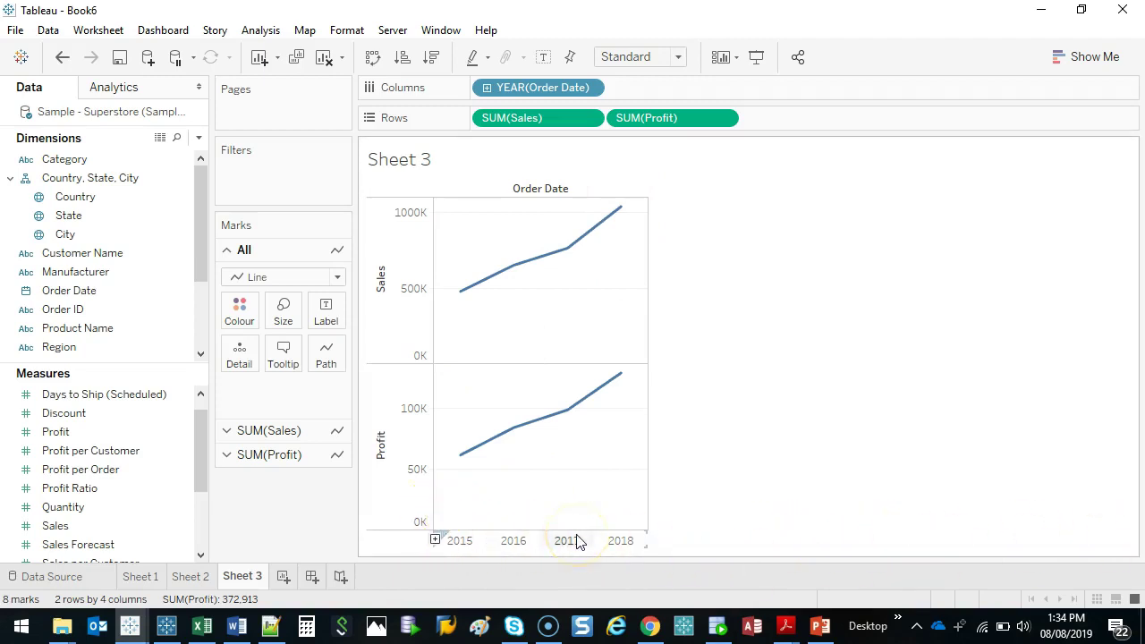
Step: Bring up the date-level menu of the YEAR(Order Date) pill on the Columns shelf
drag(464, 535, 1029, 549)
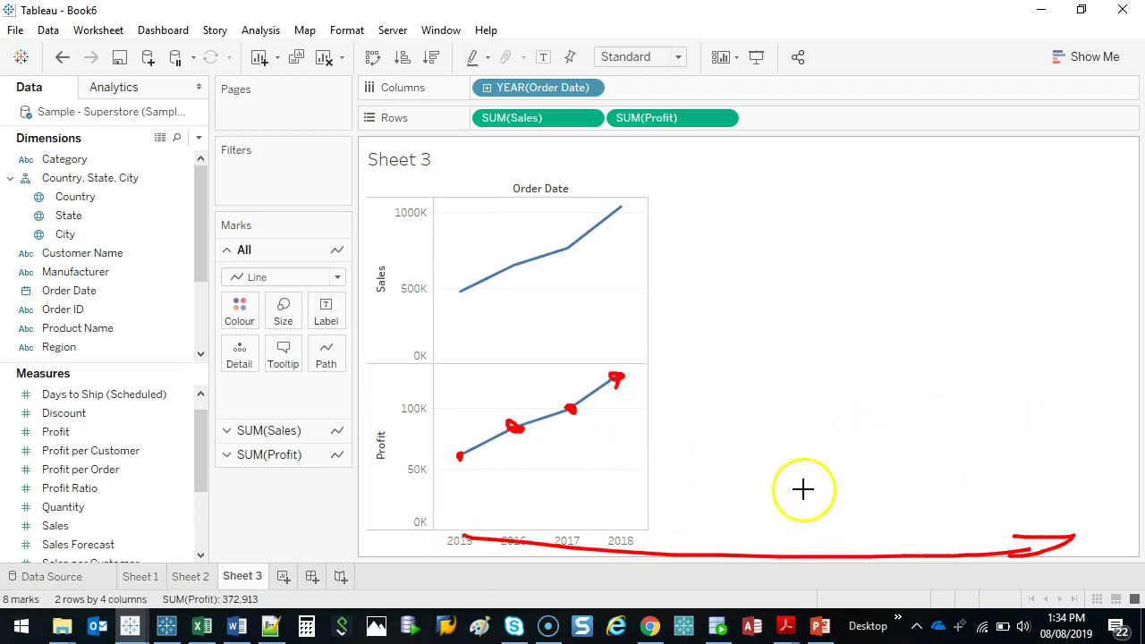
key(Escape)
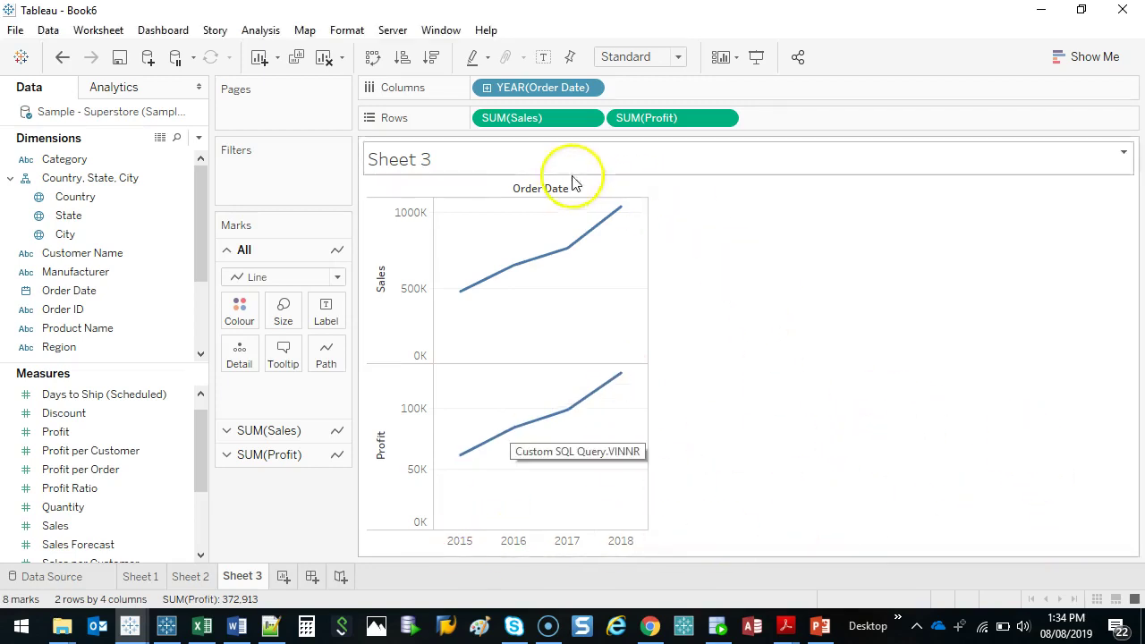
right_click(537, 89)
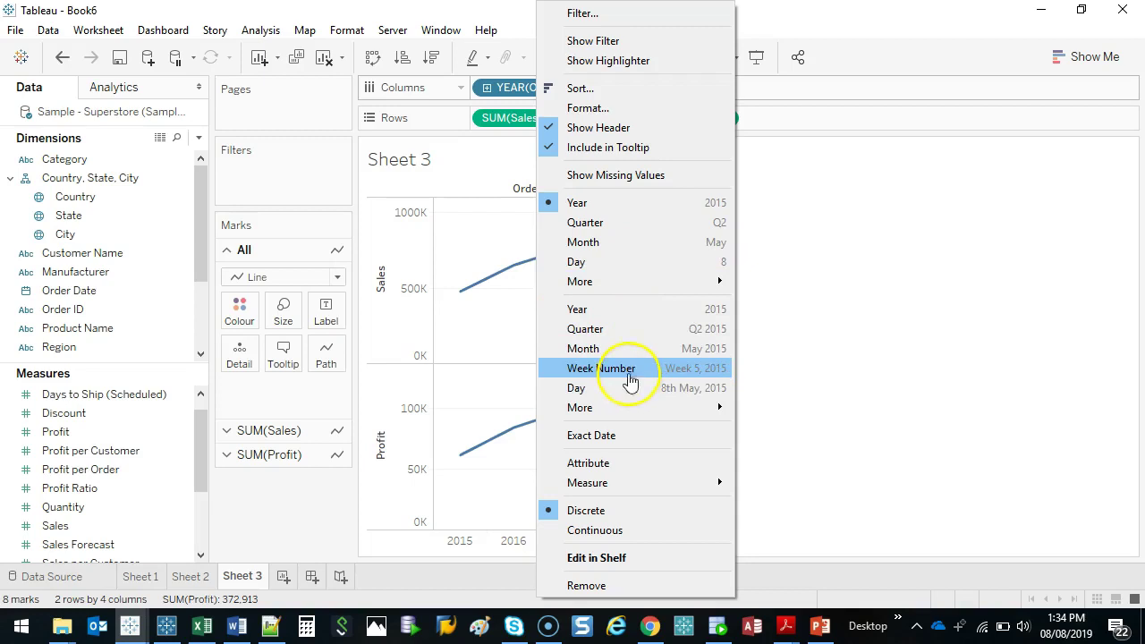
key(Escape)
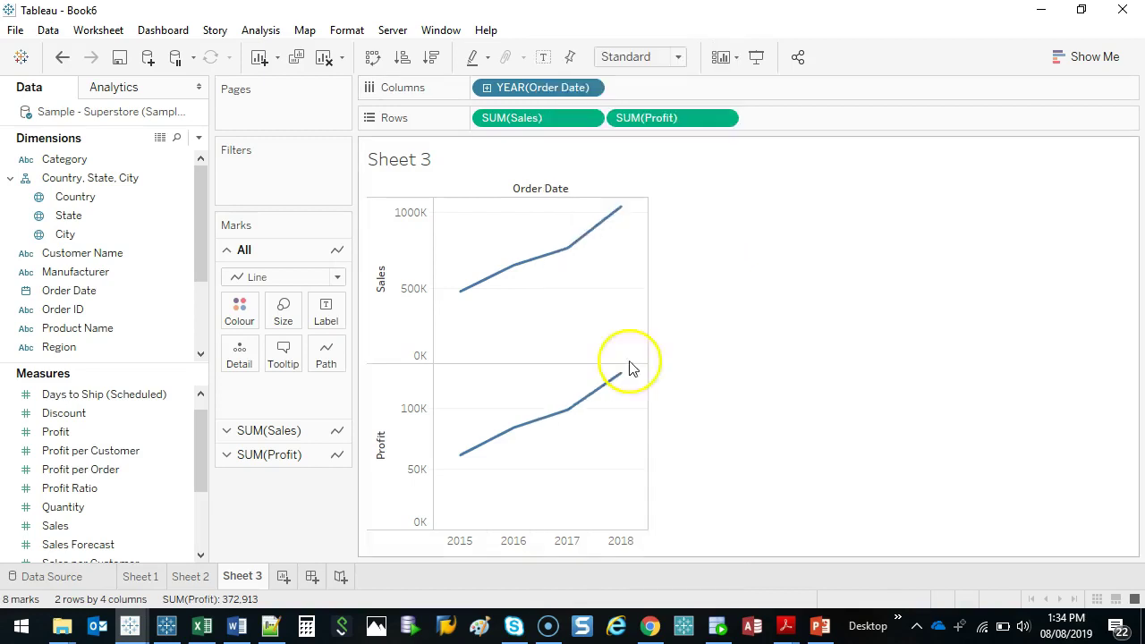
right_click(519, 87)
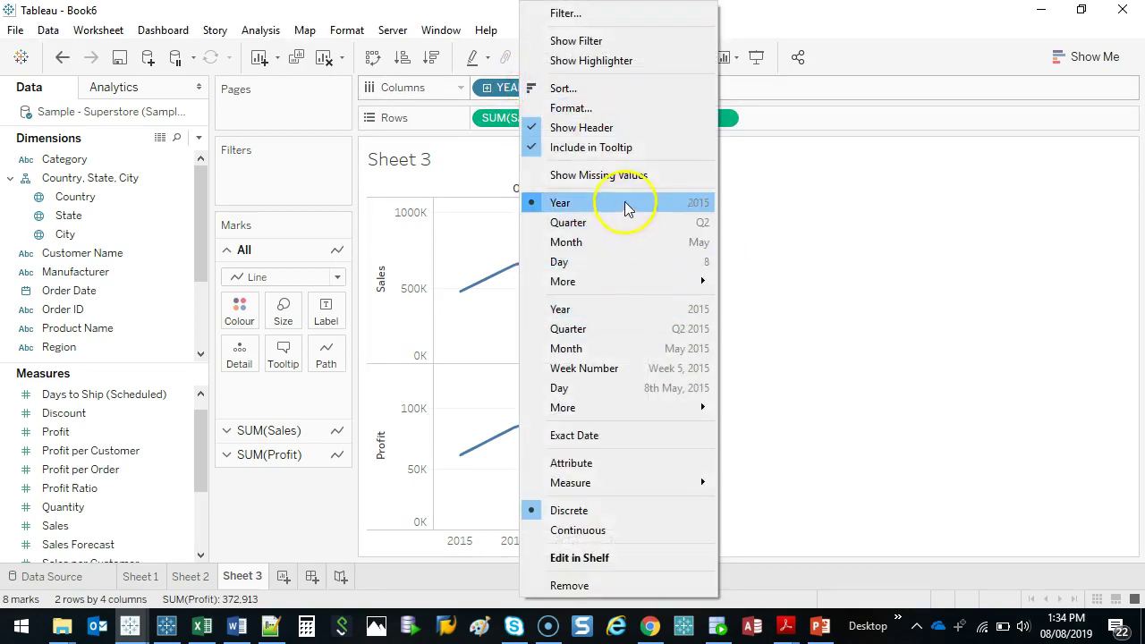
mouse_move(640, 283)
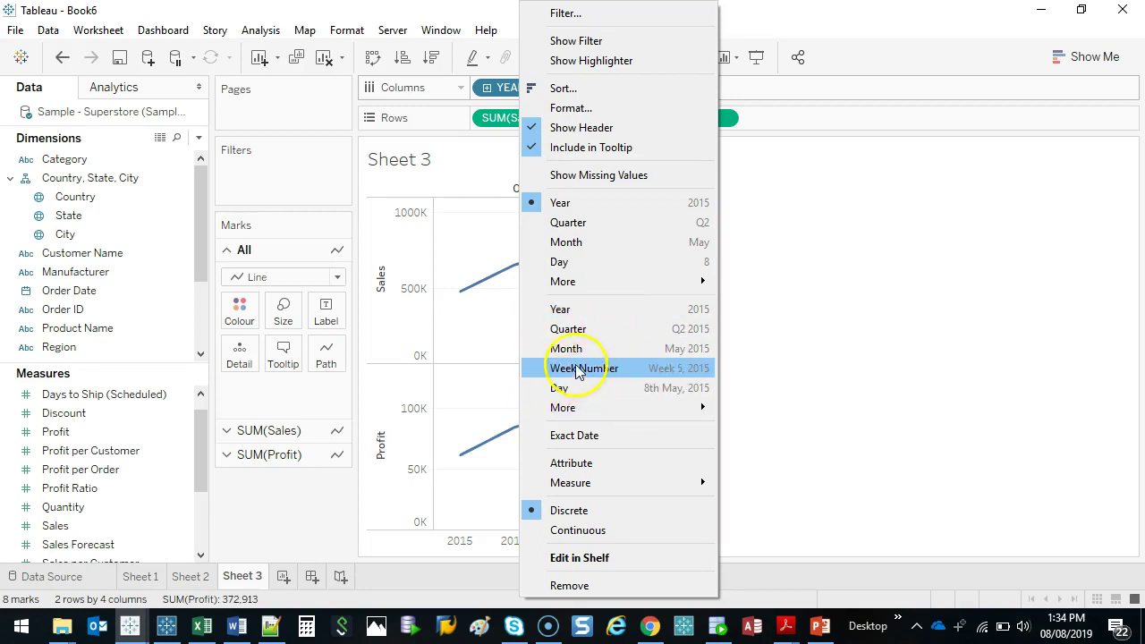
Step: Try Order Date as Month, continuous Quarter and Day, then settle on Week Number
click(623, 356)
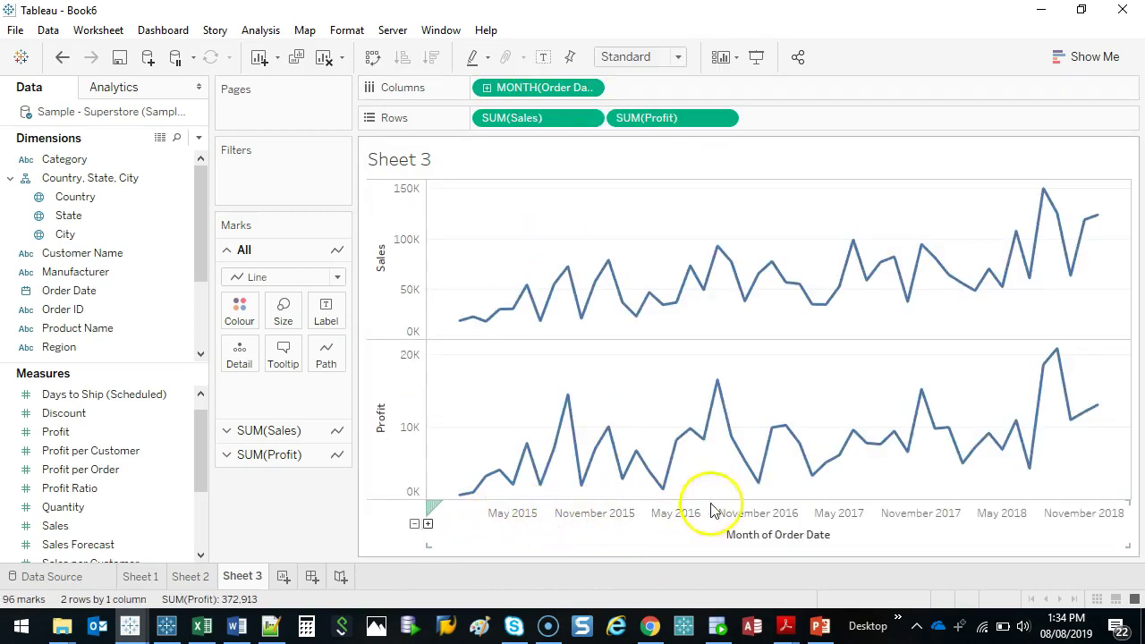
click(521, 93)
click(584, 290)
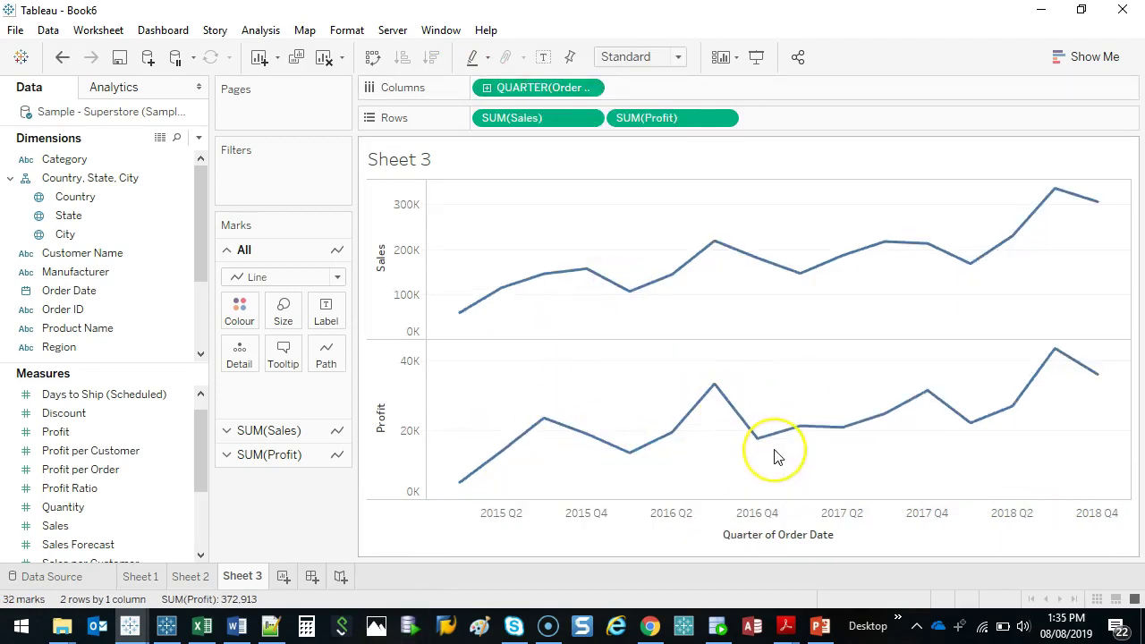
right_click(537, 86)
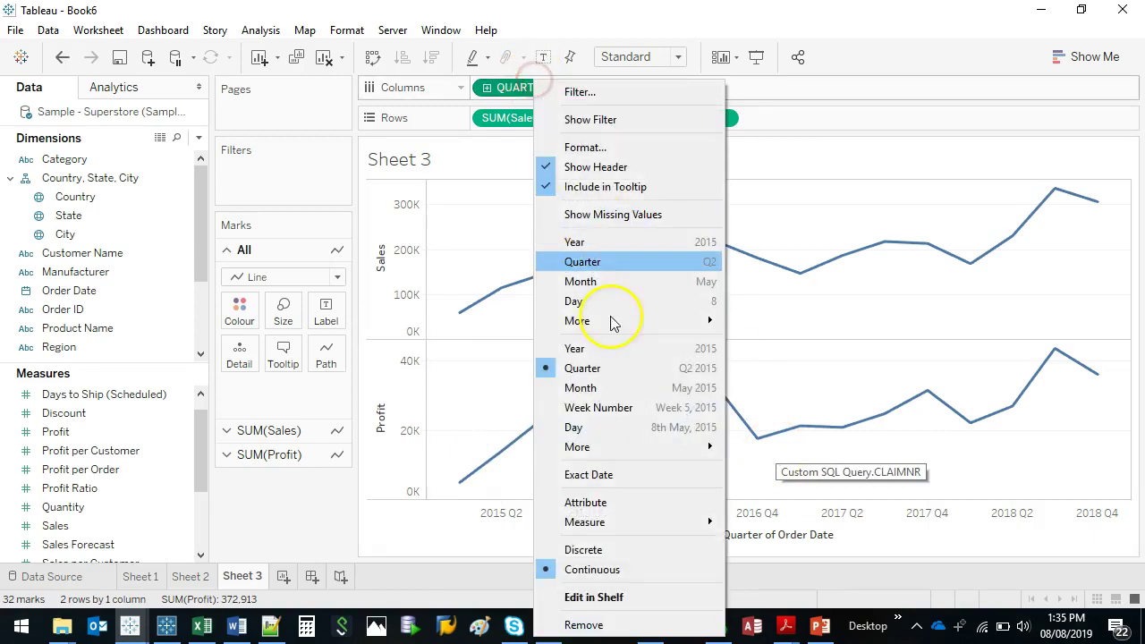
click(623, 436)
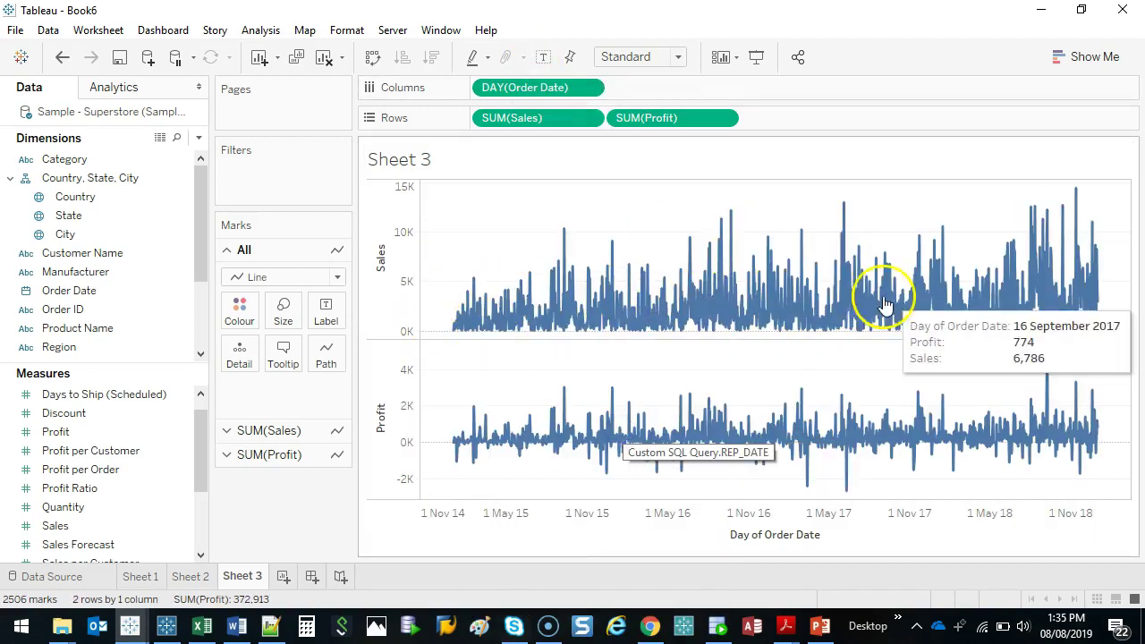
right_click(504, 87)
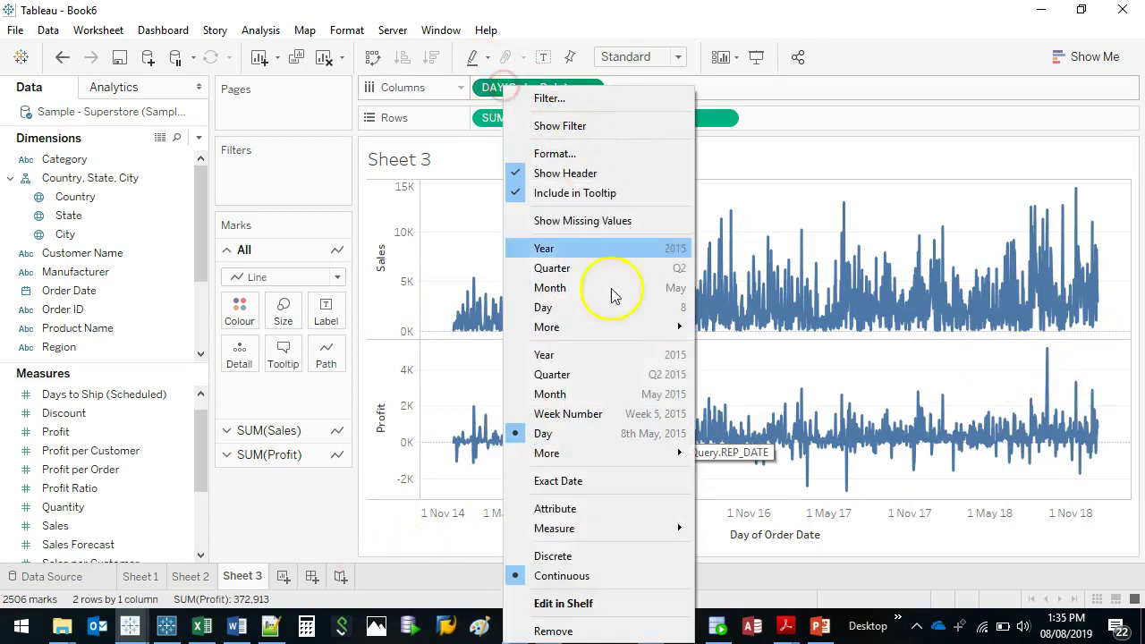
click(587, 415)
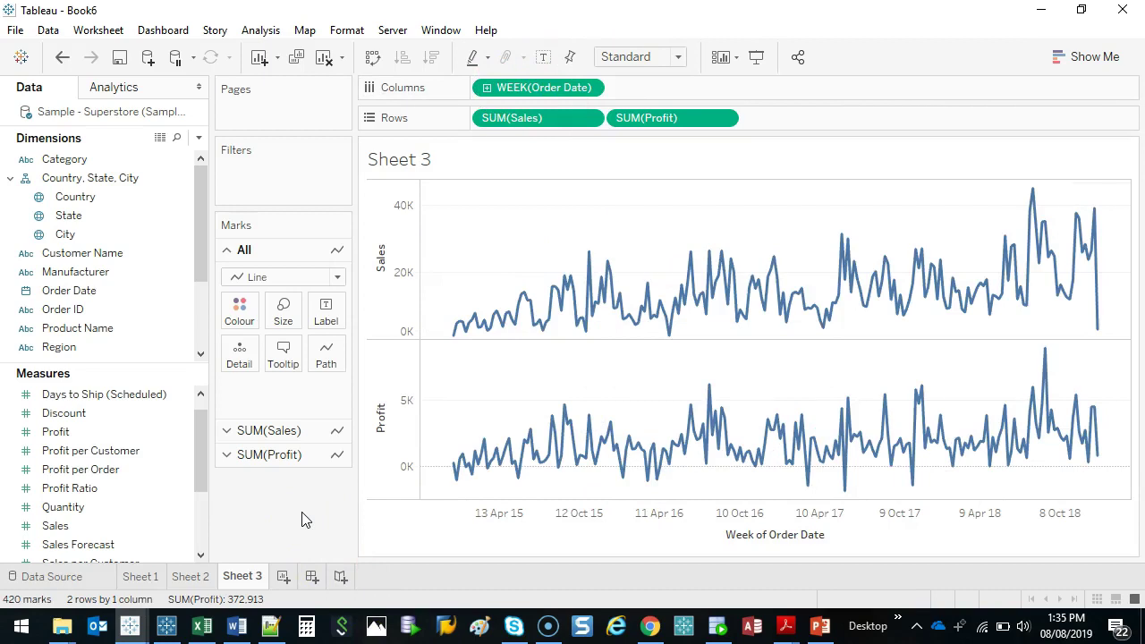
Step: Create Sheet 4 and list the Consumer, Corporate and Home Office segments as rows
click(283, 578)
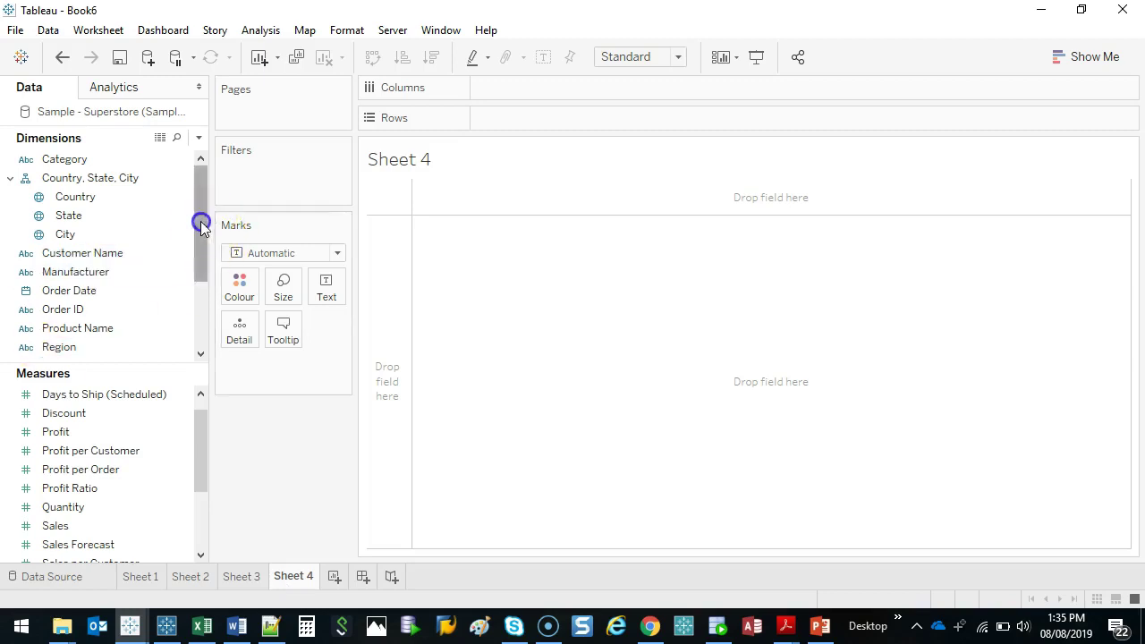
drag(200, 225, 210, 292)
double_click(89, 259)
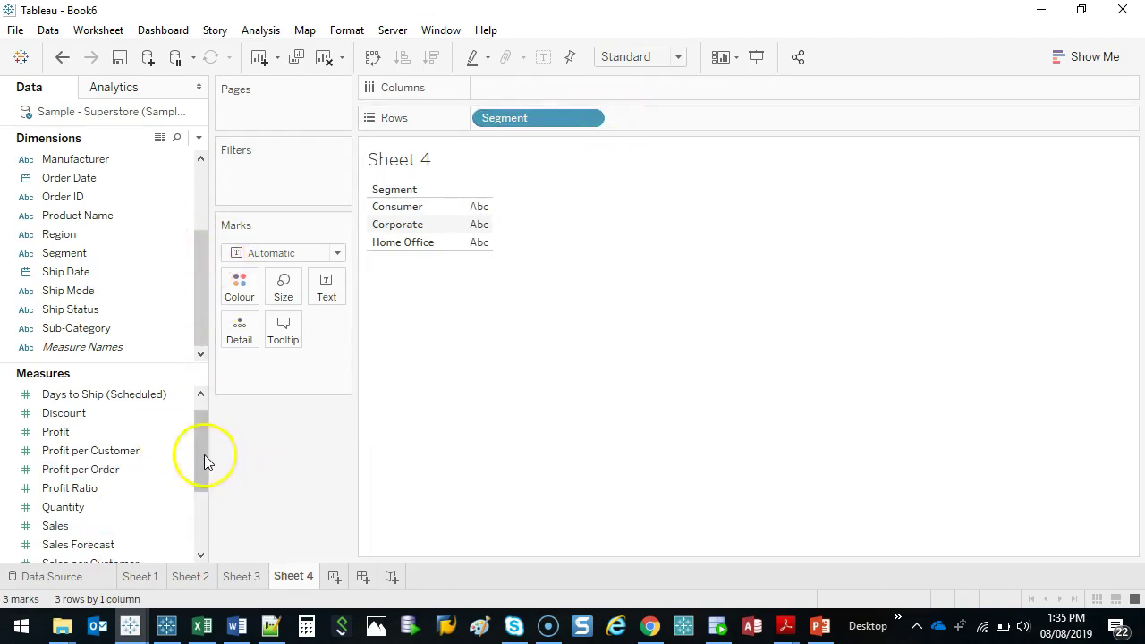
Step: Add SUM(Profit Ratio) per segment: Consumer 535.2, Corporate 361.1, Home Office 210.2
scroll(200, 449, up, 1)
click(107, 507)
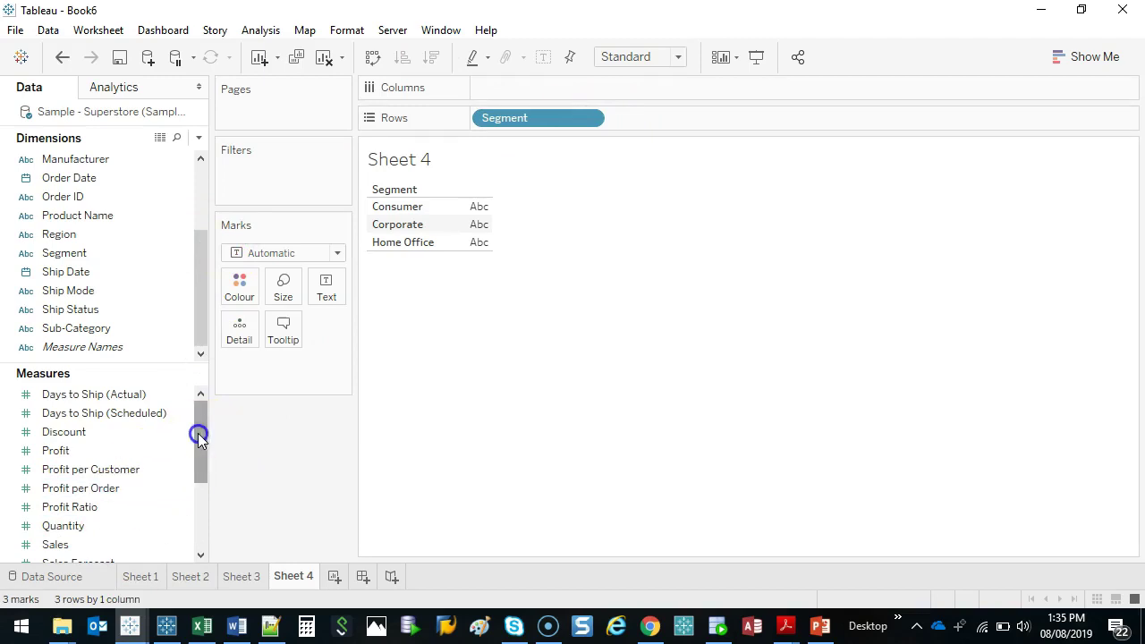
scroll(197, 434, down, 1)
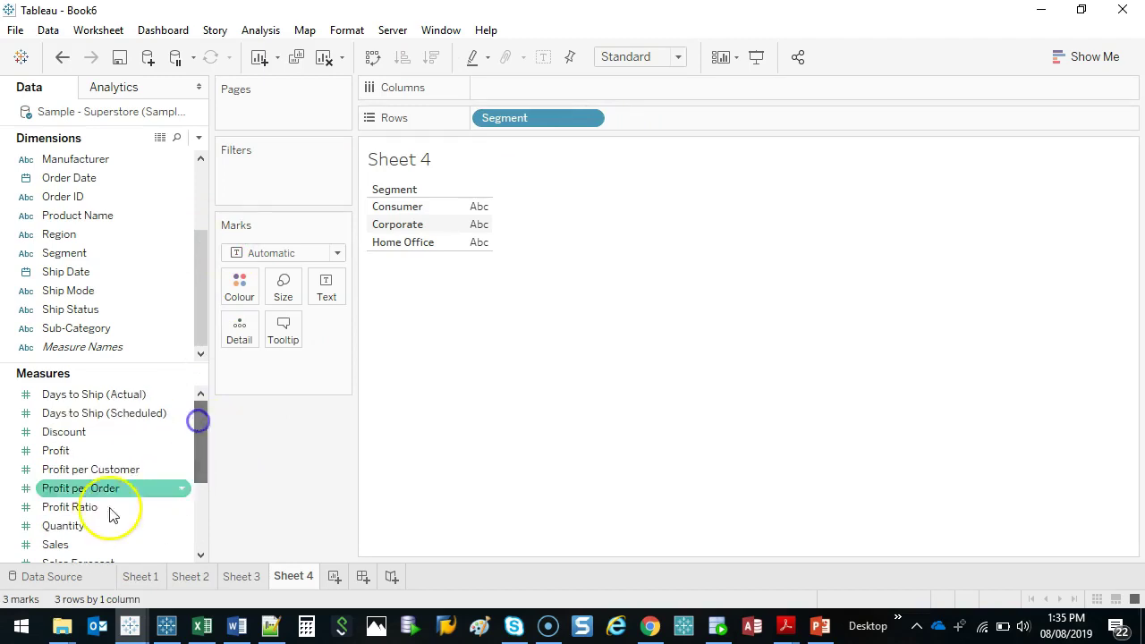
scroll(198, 436, up, 1)
click(109, 507)
double_click(108, 507)
mouse_move(483, 205)
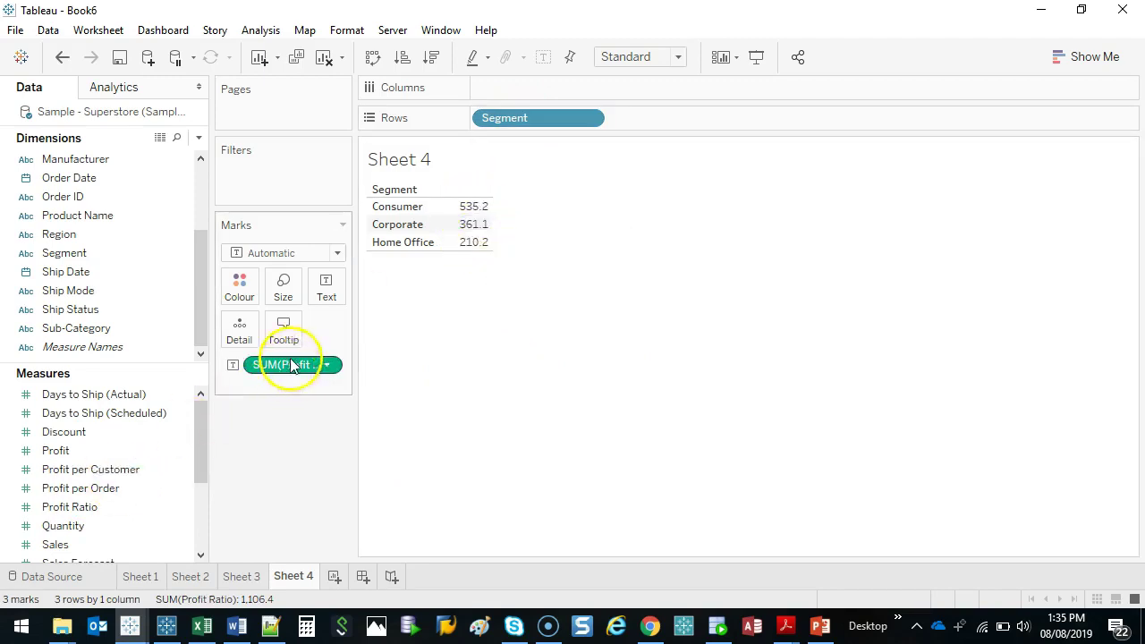
drag(280, 375, 327, 286)
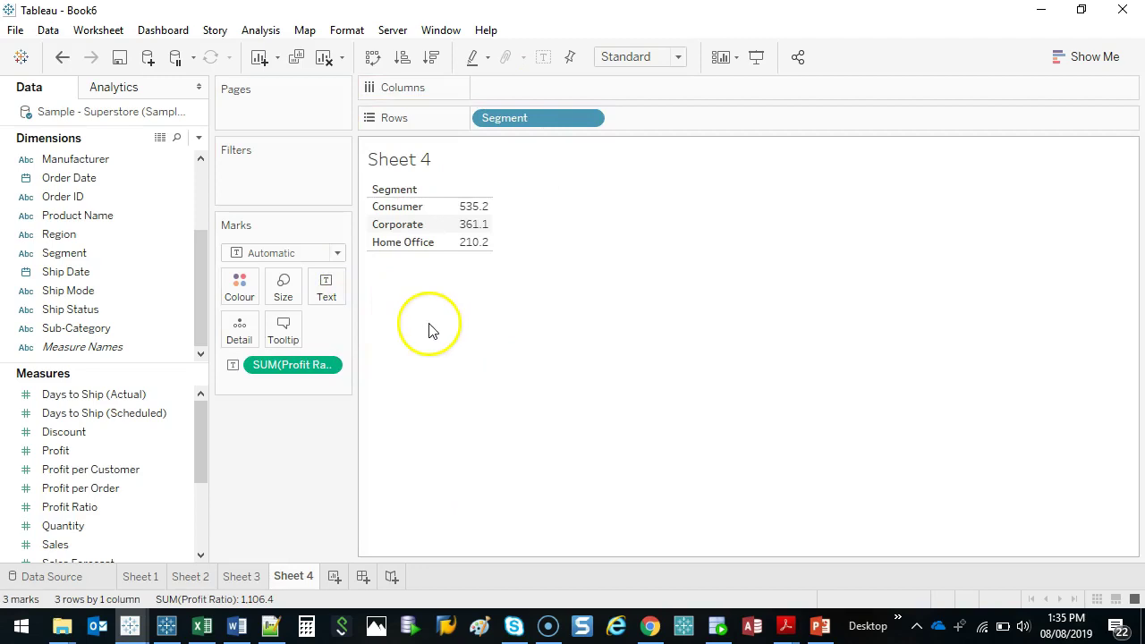
Step: Convert the segment table to a pie chart via Show Me, coloured by Consumer, Corporate, Home Office
click(1087, 63)
mouse_move(1129, 55)
mouse_down()
mouse_move(1105, 33)
mouse_move(1120, 41)
mouse_up()
key(Escape)
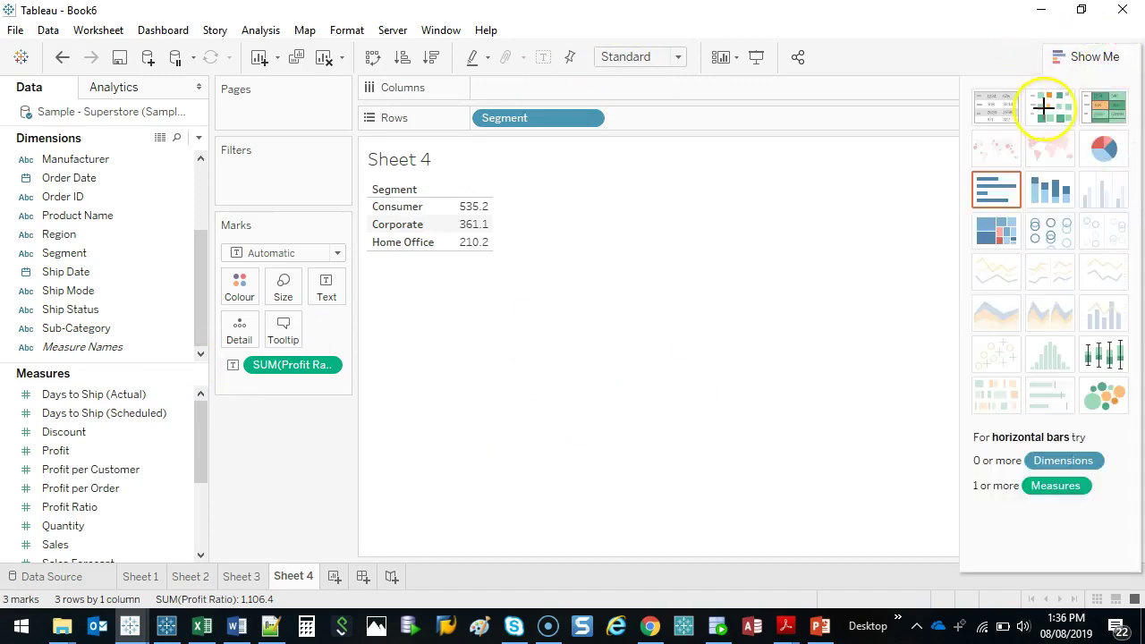
click(1089, 63)
click(1088, 62)
click(1086, 61)
click(1087, 60)
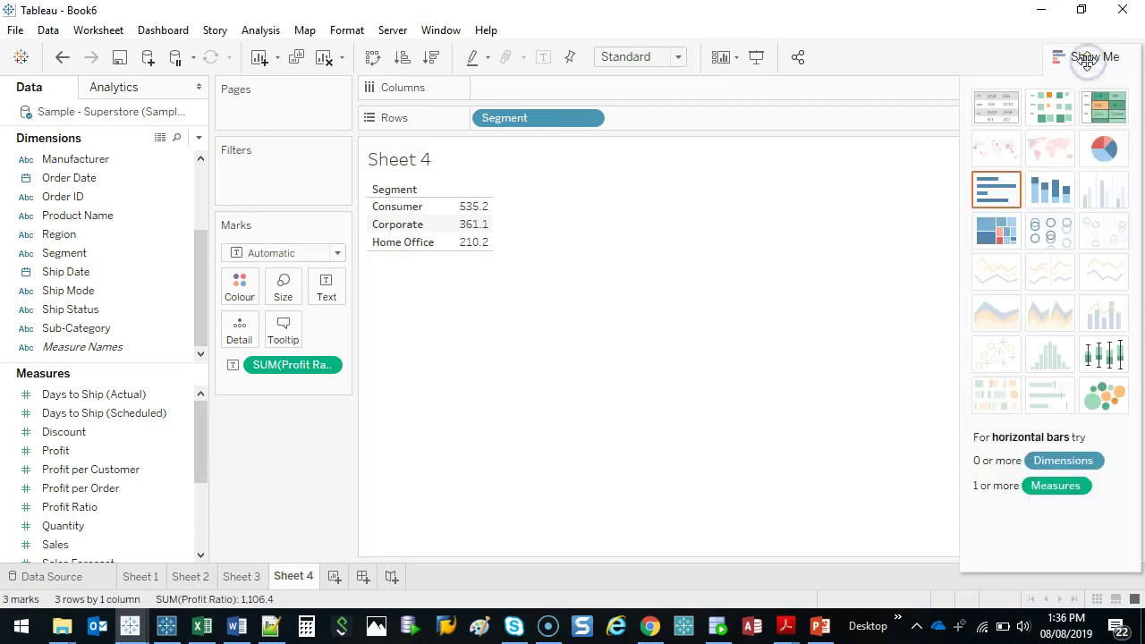
click(1128, 131)
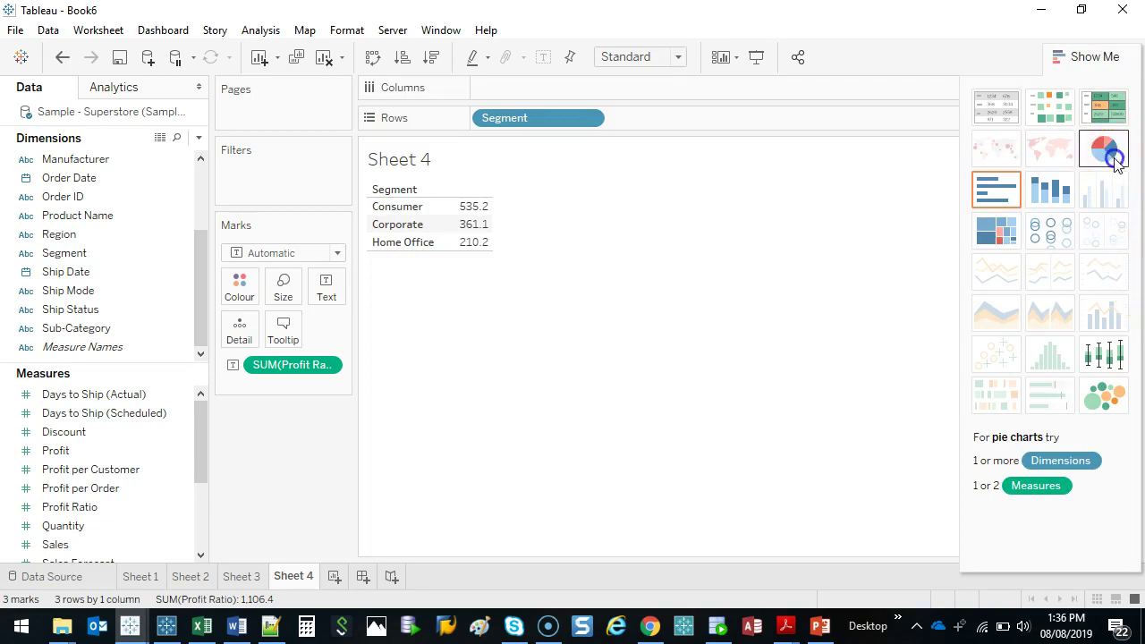
click(1106, 148)
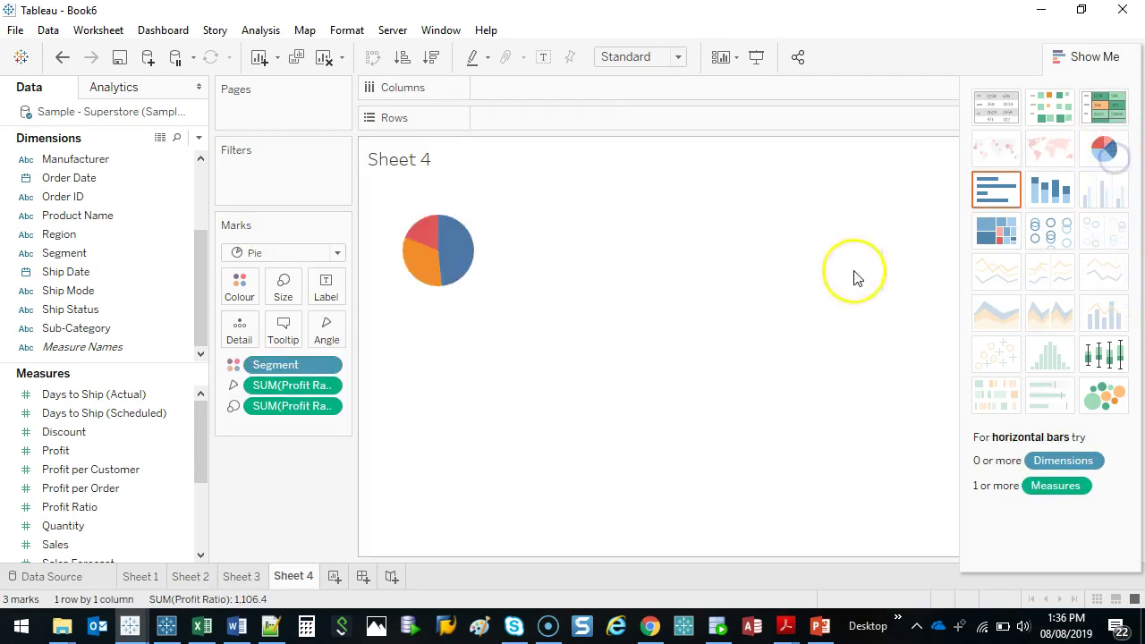
click(1087, 57)
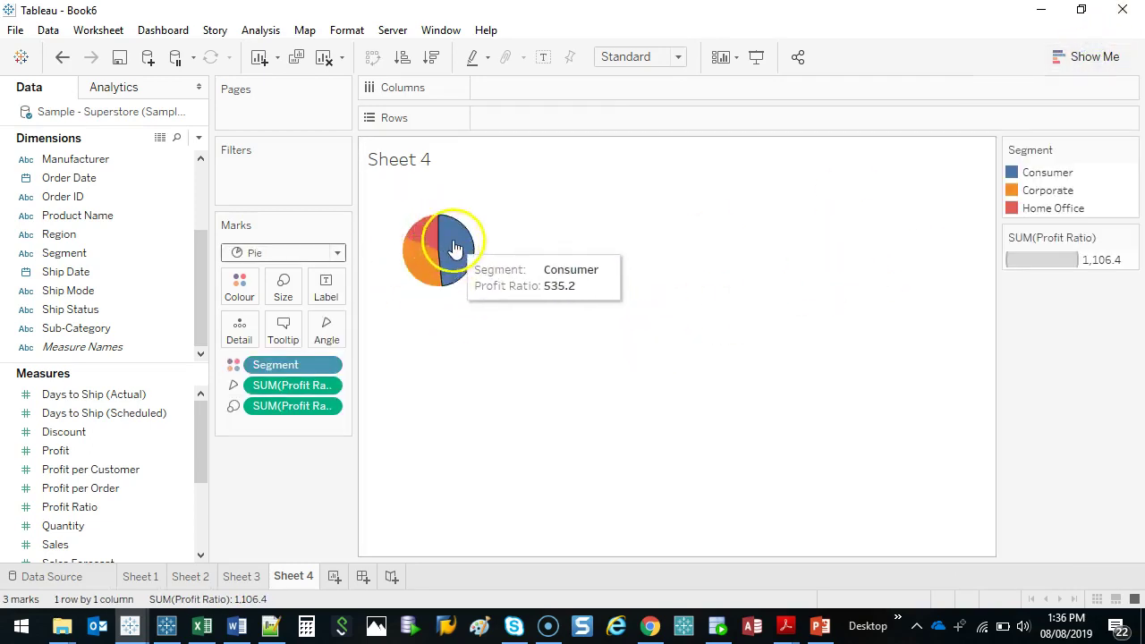
mouse_move(429, 255)
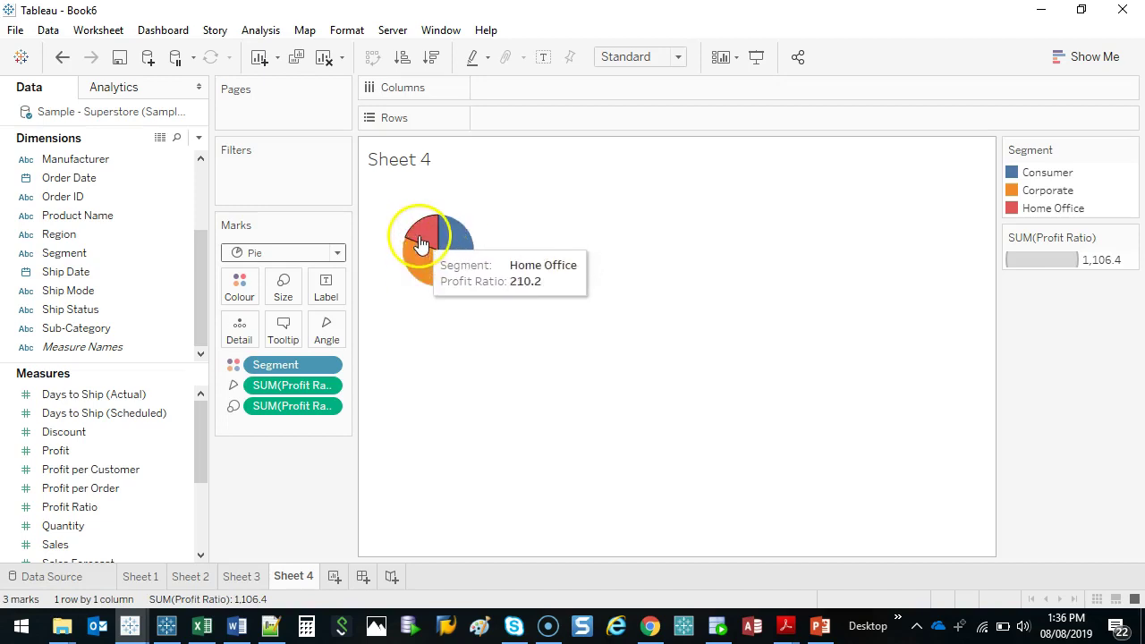